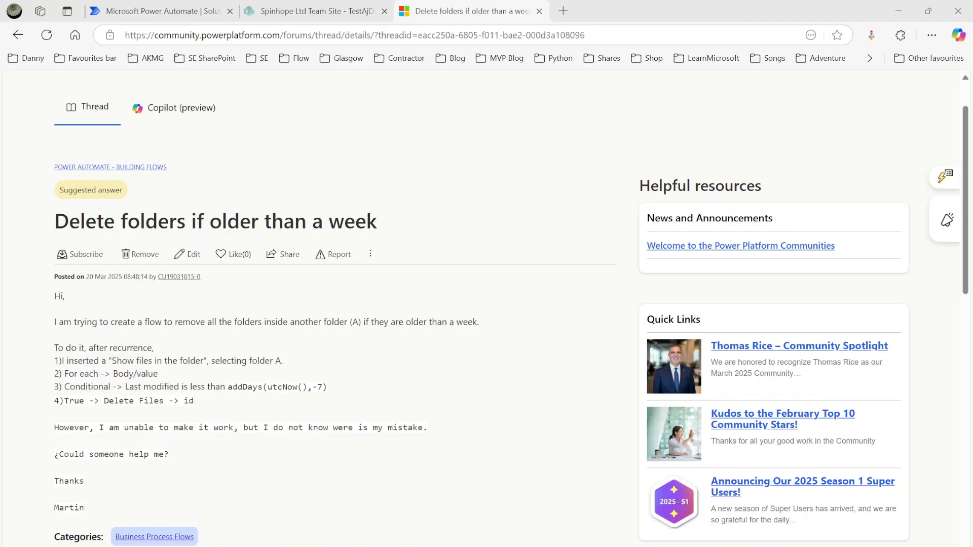
- Read the forum question's requirement on deleting folders older than a week and the flow's first action
{"action": "left_click_drag", "start_coordinate": [369, 322], "coordinate": [485, 327]}
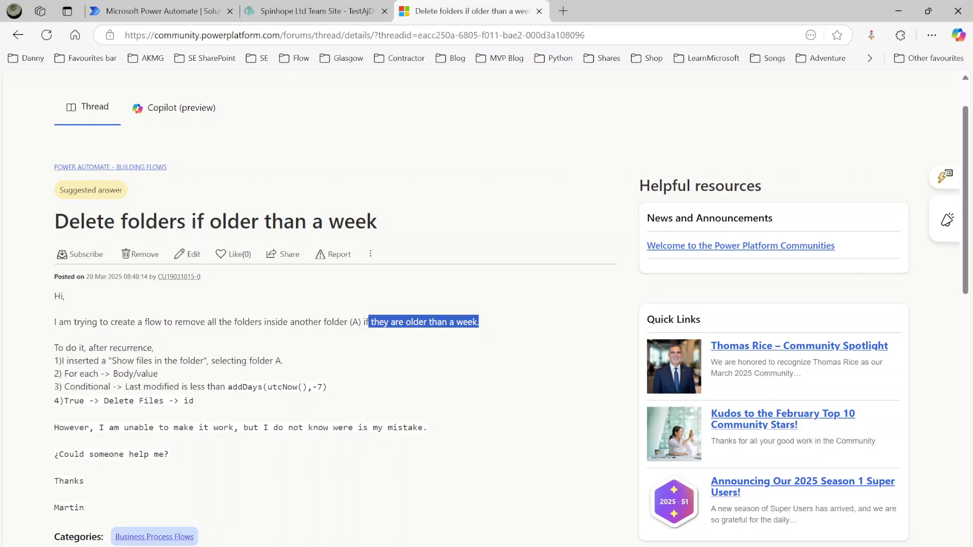
{"action": "left_click_drag", "start_coordinate": [209, 361], "coordinate": [292, 365]}
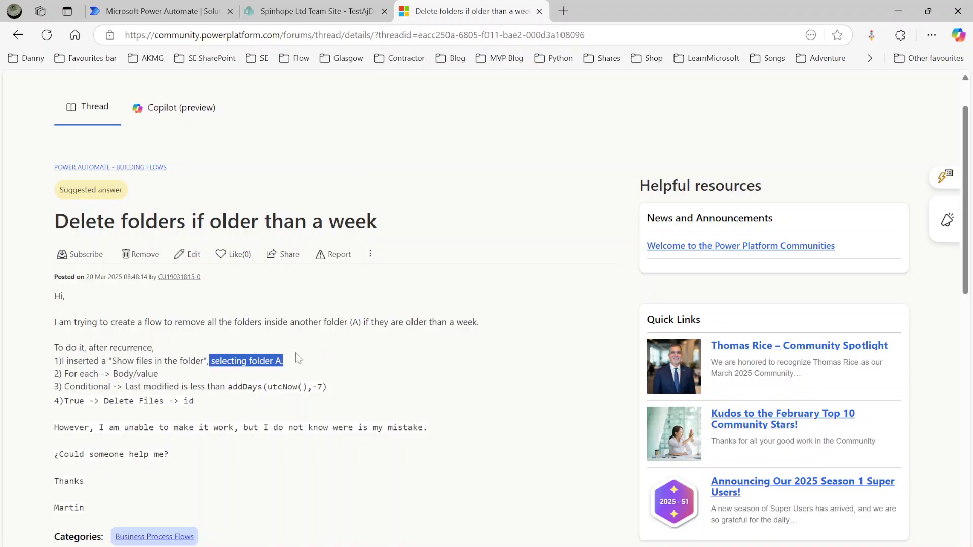
{"action": "left_click_drag", "start_coordinate": [384, 322], "coordinate": [492, 323]}
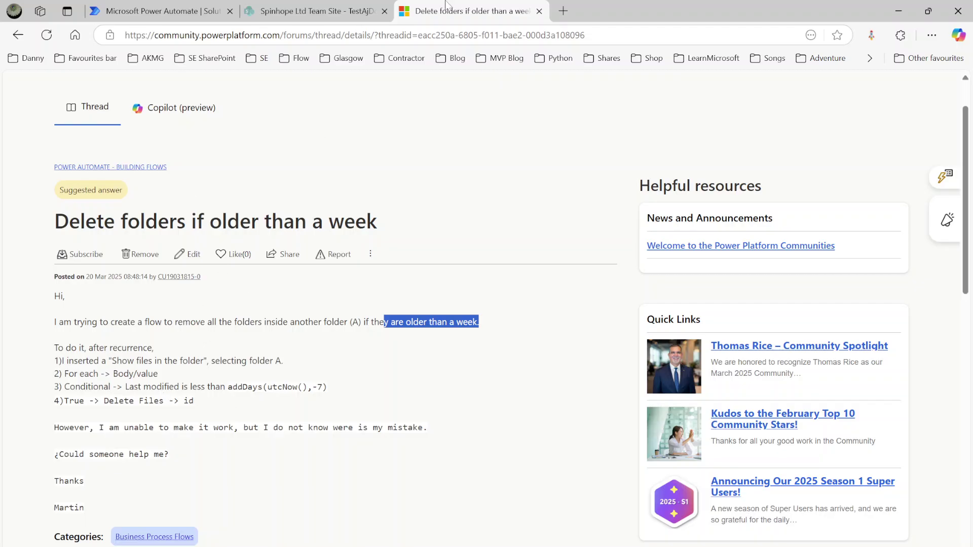
- Switch to the SharePoint library TestAjDocLib and examine the account folder, its subfolders' modified dates and the contents of Test 1
{"action": "left_click", "coordinate": [318, 12]}
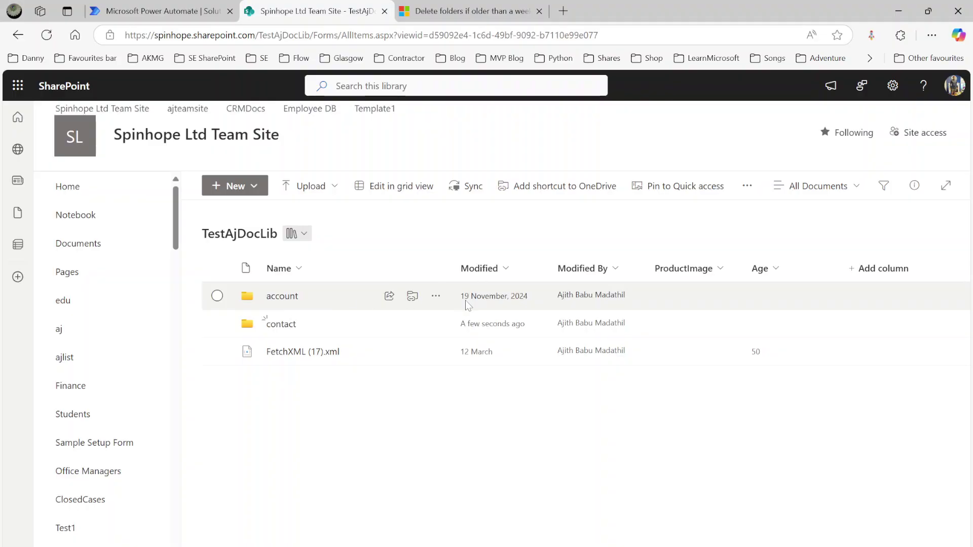
{"action": "mouse_move", "coordinate": [483, 305]}
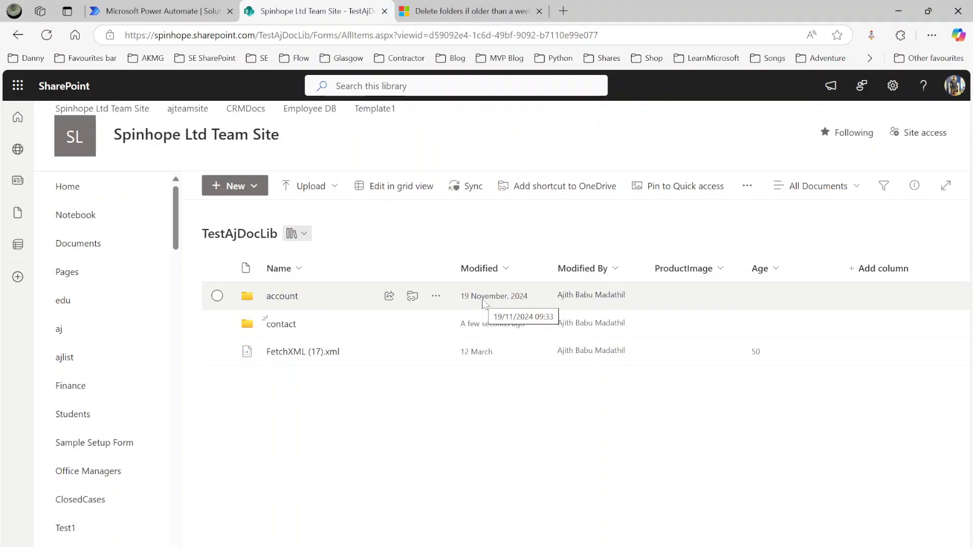
{"action": "left_click", "coordinate": [279, 298]}
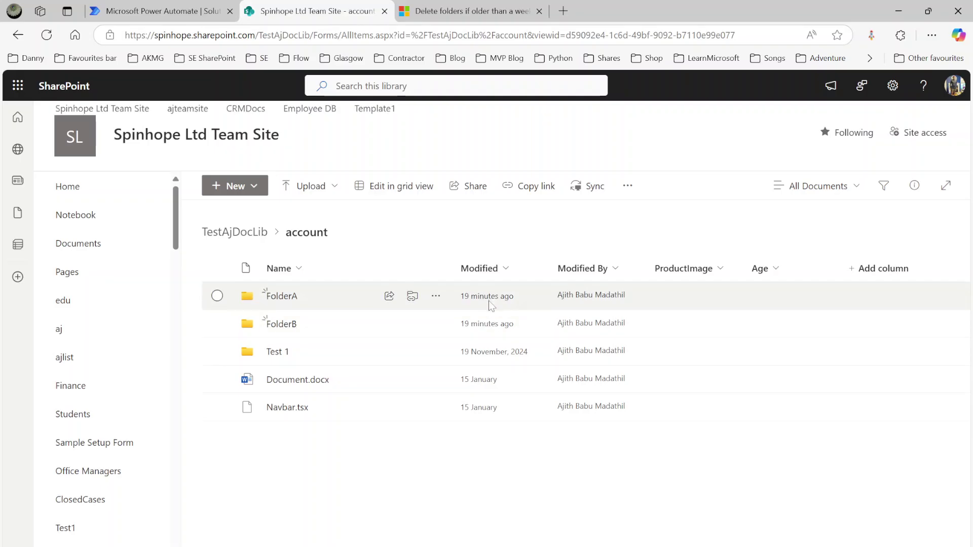
{"action": "mouse_move", "coordinate": [485, 329]}
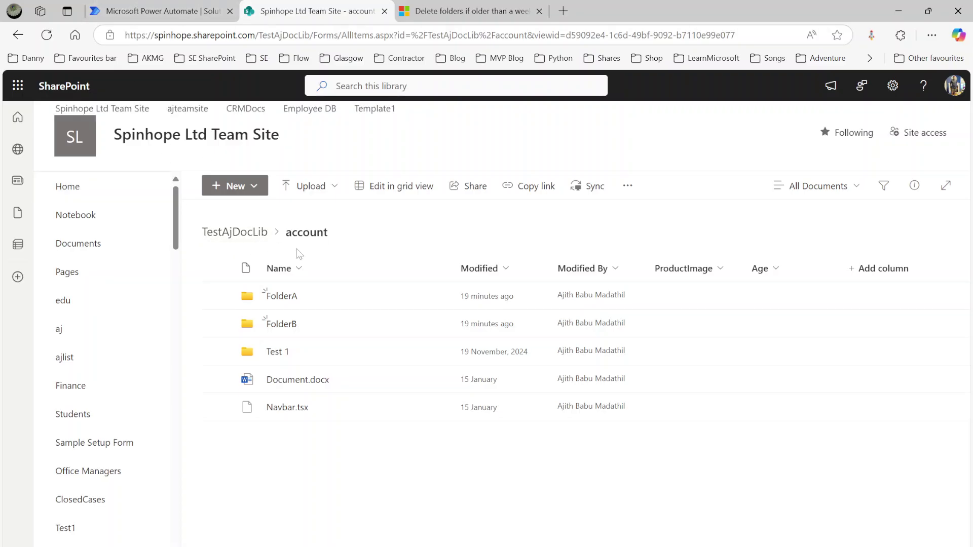
{"action": "left_click", "coordinate": [278, 353]}
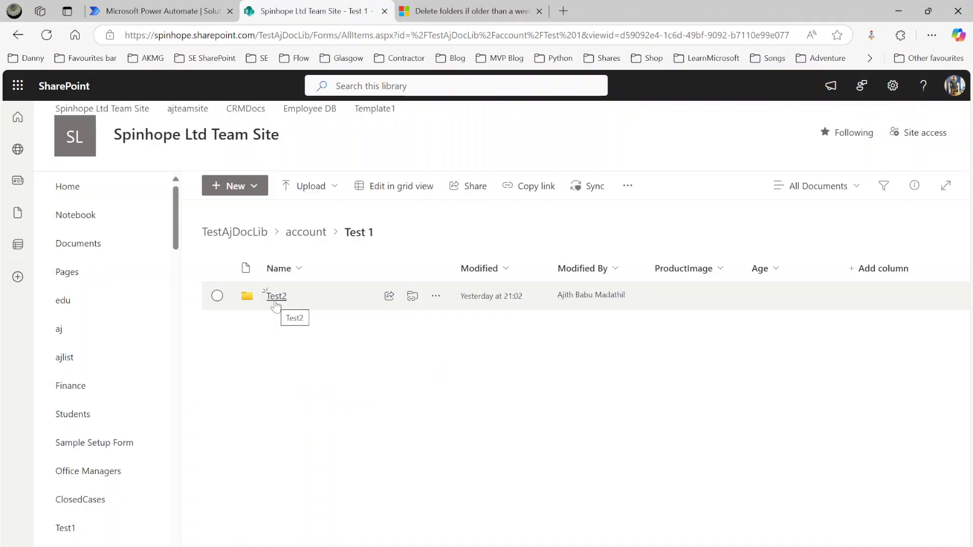
{"action": "left_click", "coordinate": [295, 234]}
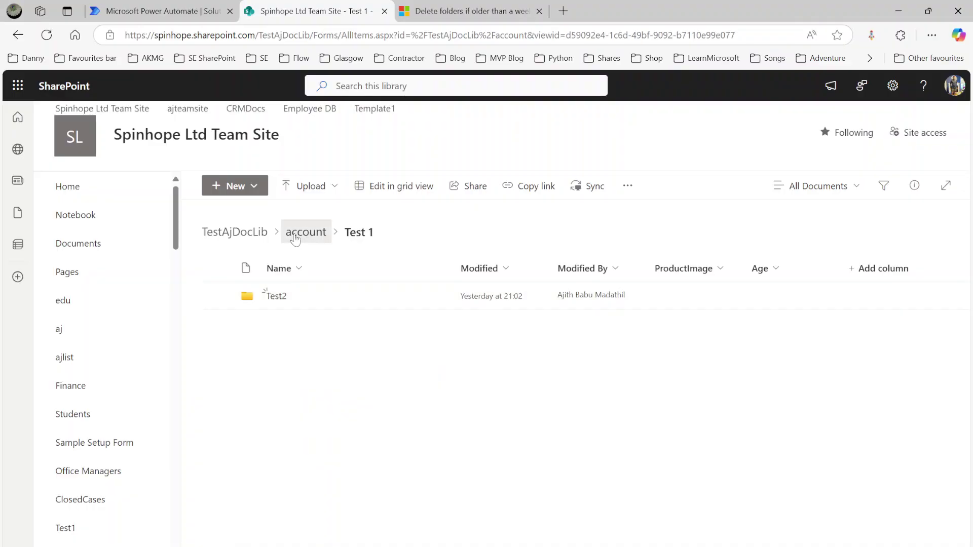
{"action": "left_click", "coordinate": [277, 352]}
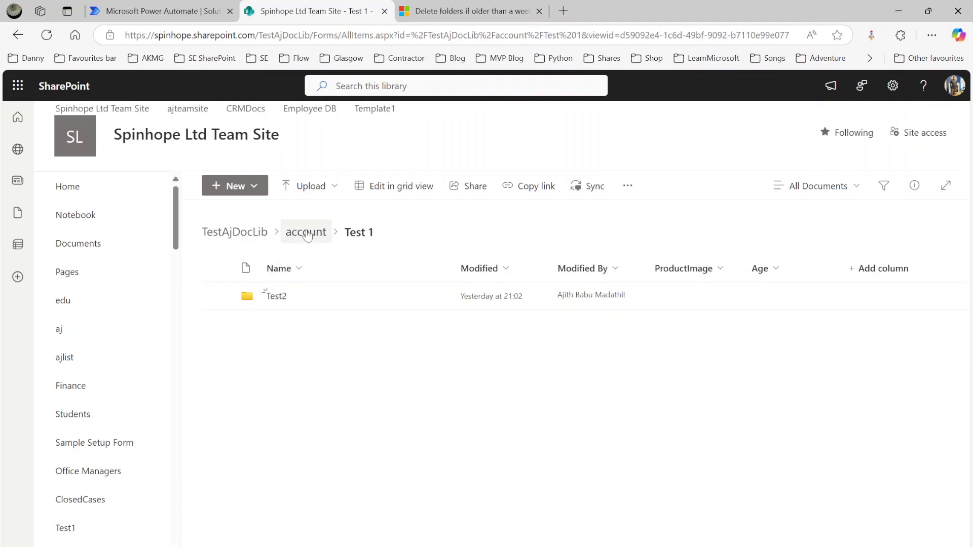
{"action": "left_click", "coordinate": [308, 233]}
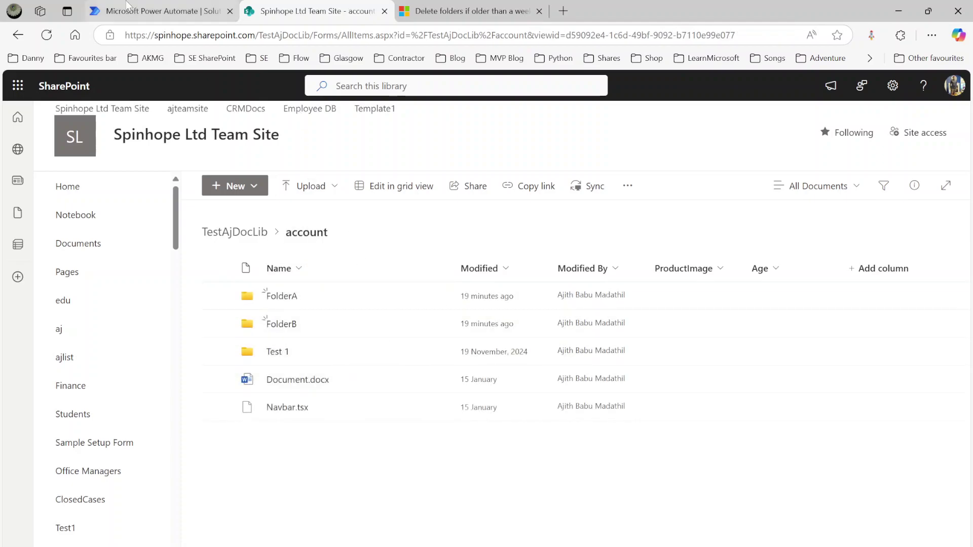
- Switch to Power Automate and add the SharePoint action Get files (properties only) after the manual trigger
{"action": "left_click", "coordinate": [136, 14]}
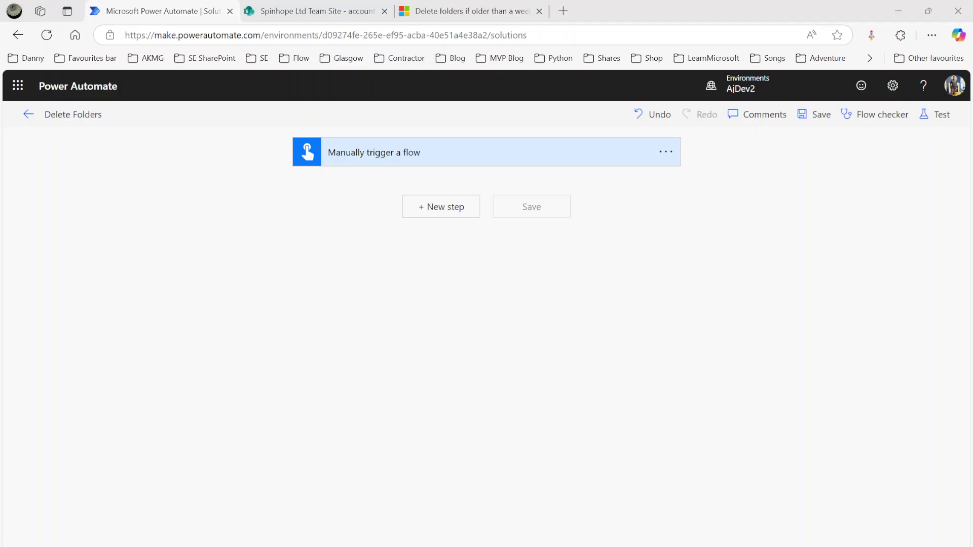
{"action": "left_click", "coordinate": [433, 206]}
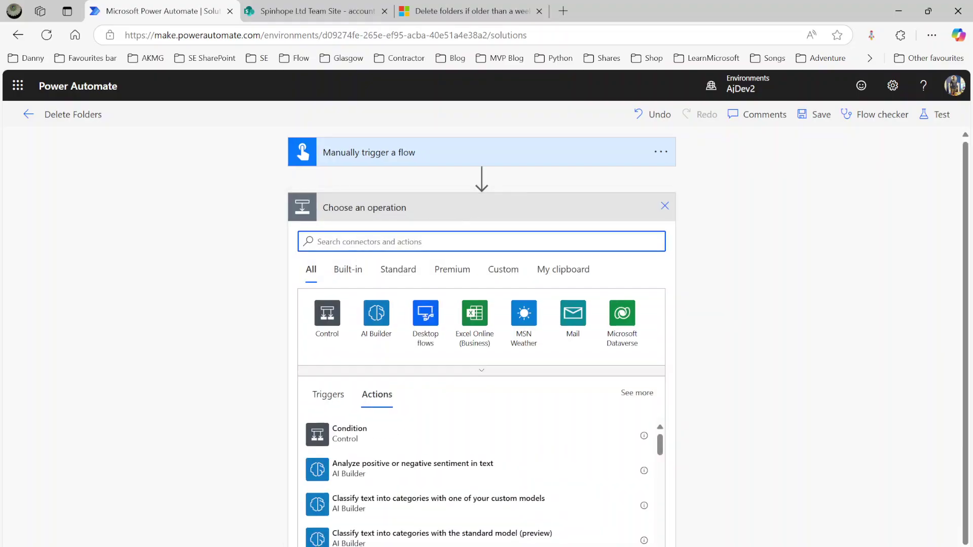
{"action": "type", "text": "sharepoint"}
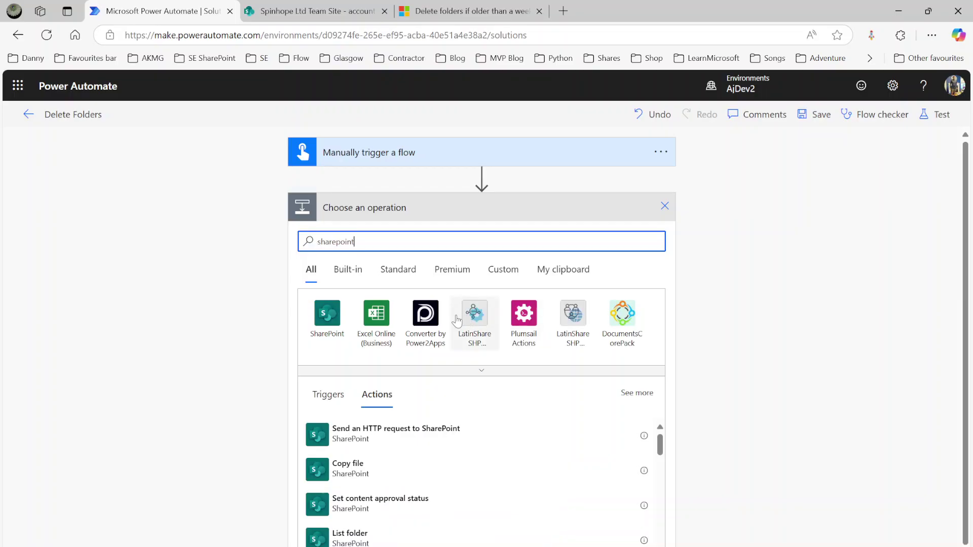
{"action": "left_click", "coordinate": [330, 311]}
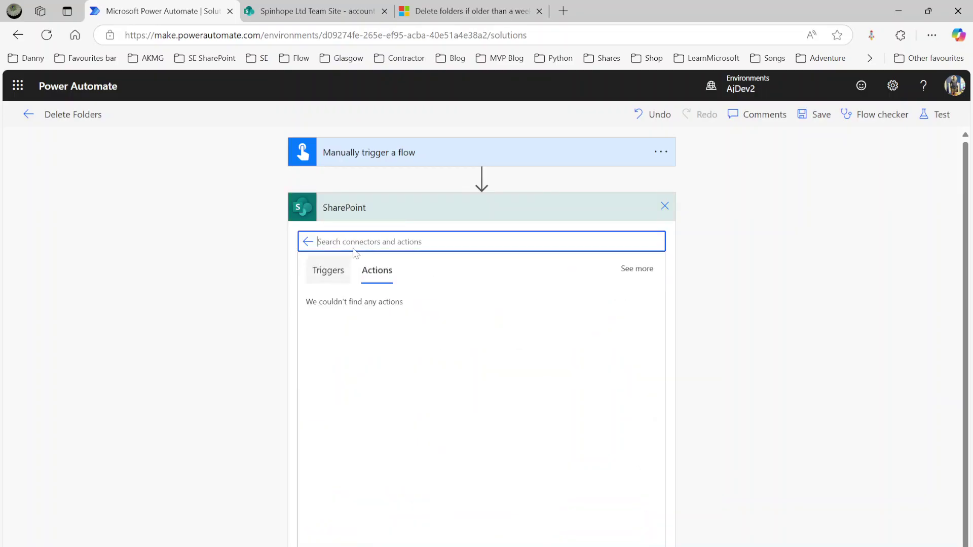
{"action": "type", "text": "Get file"}
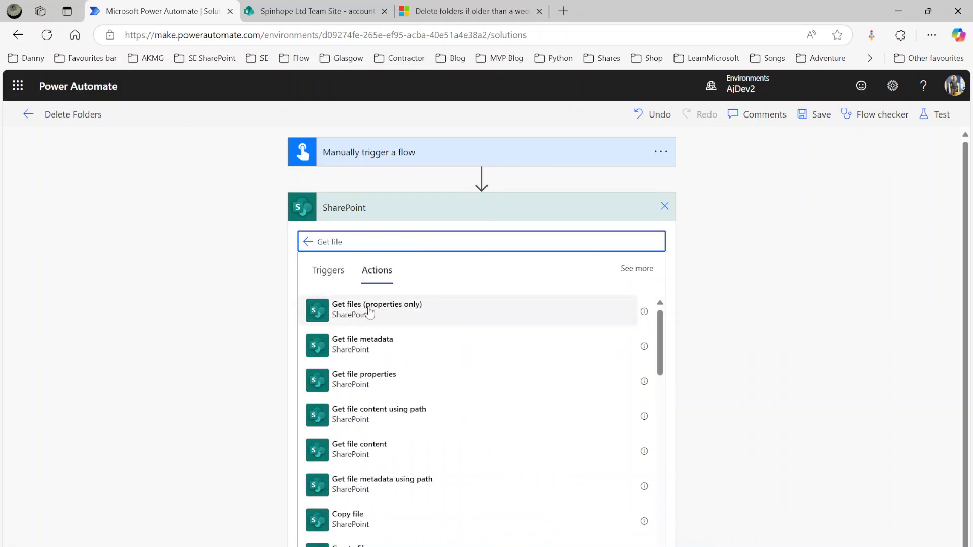
{"action": "left_click", "coordinate": [370, 310]}
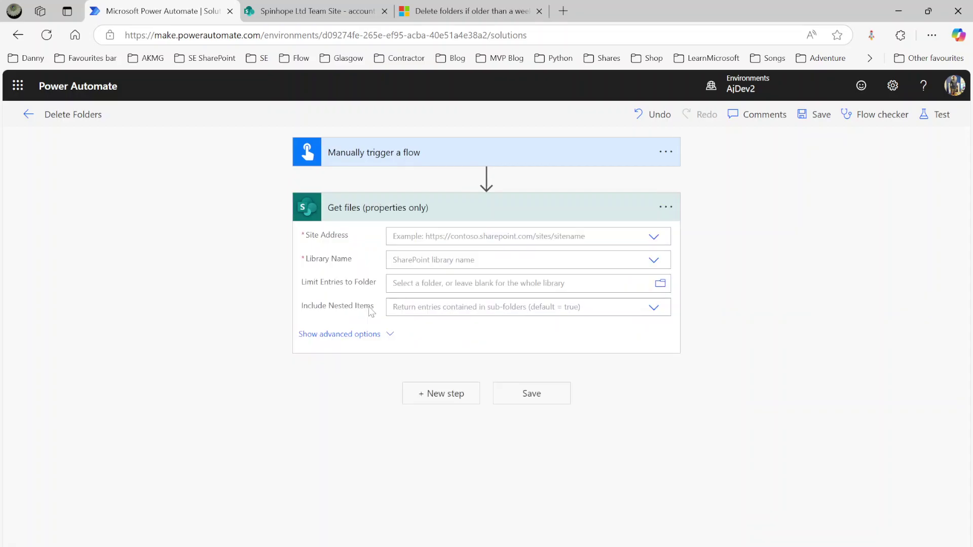
- Set the Get files action's site address to Spinhope Ltd Team Site and its library name to TestAjDocLib
{"action": "left_click", "coordinate": [653, 238]}
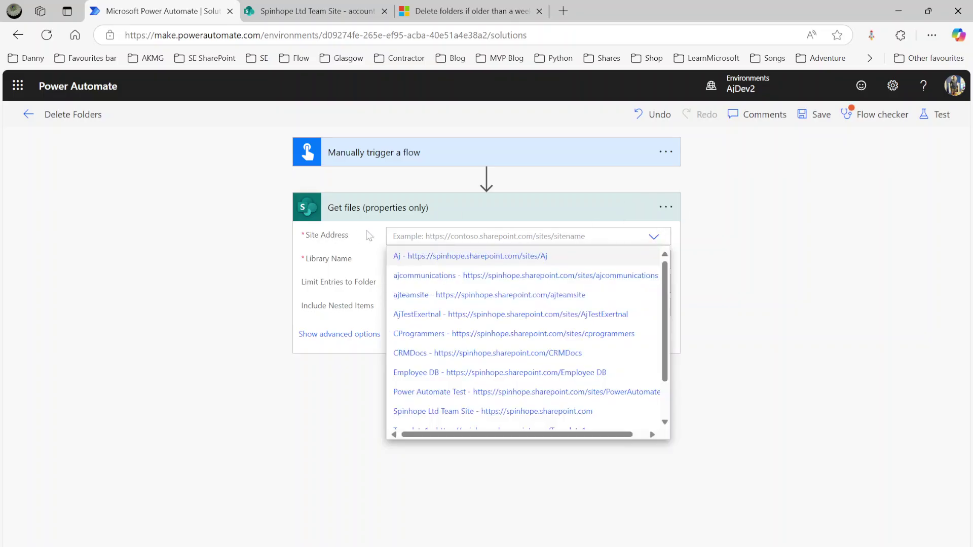
{"action": "left_click", "coordinate": [526, 411]}
{"action": "left_click", "coordinate": [432, 12]}
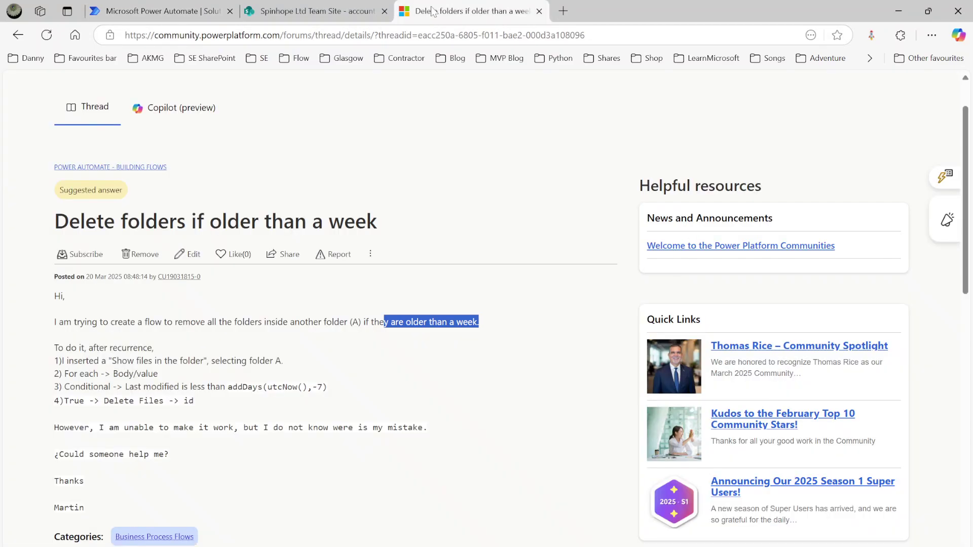
{"action": "left_click", "coordinate": [304, 11]}
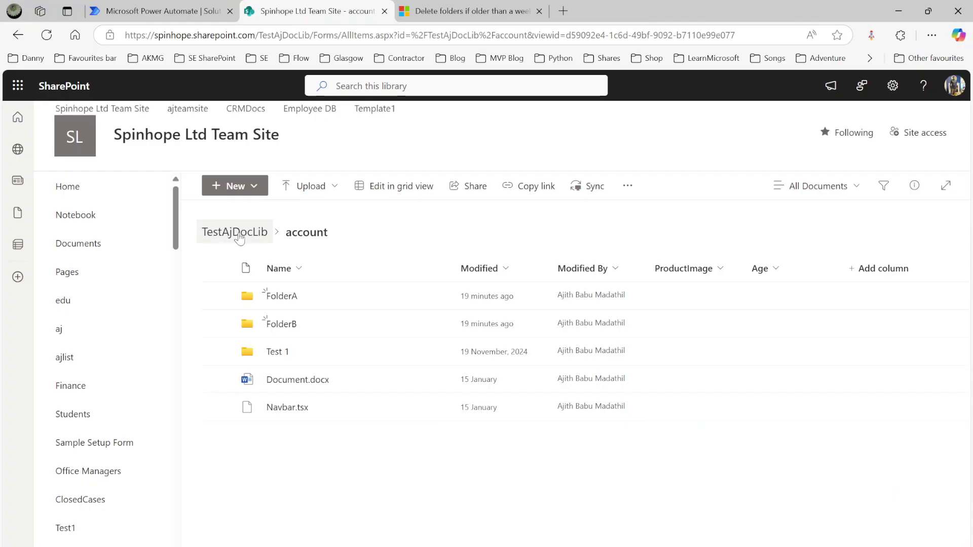
{"action": "left_click", "coordinate": [186, 11]}
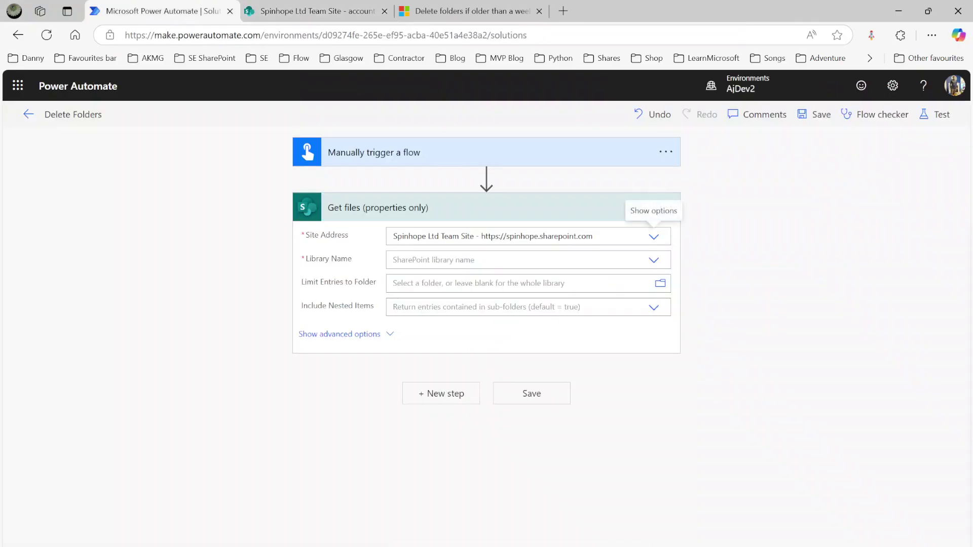
{"action": "left_click", "coordinate": [394, 260]}
{"action": "type", "text": "testaj"}
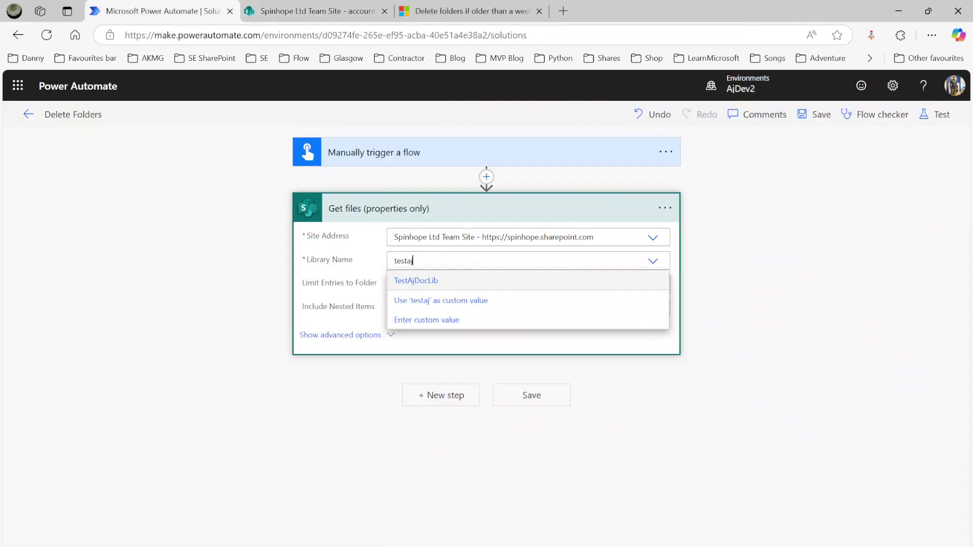
{"action": "left_click", "coordinate": [431, 281]}
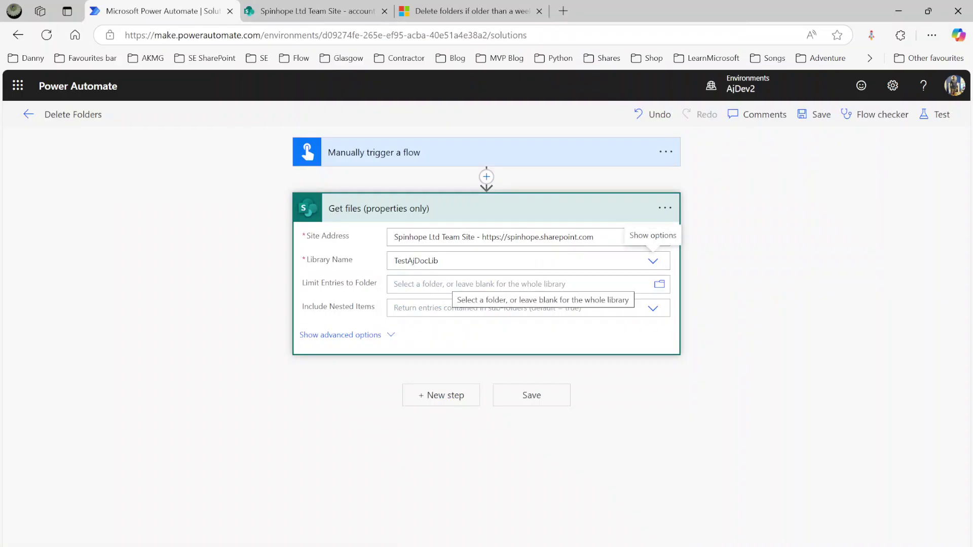
- Limit the Get files entries to the folder /TestAjDocLib/account
{"action": "left_click", "coordinate": [659, 285]}
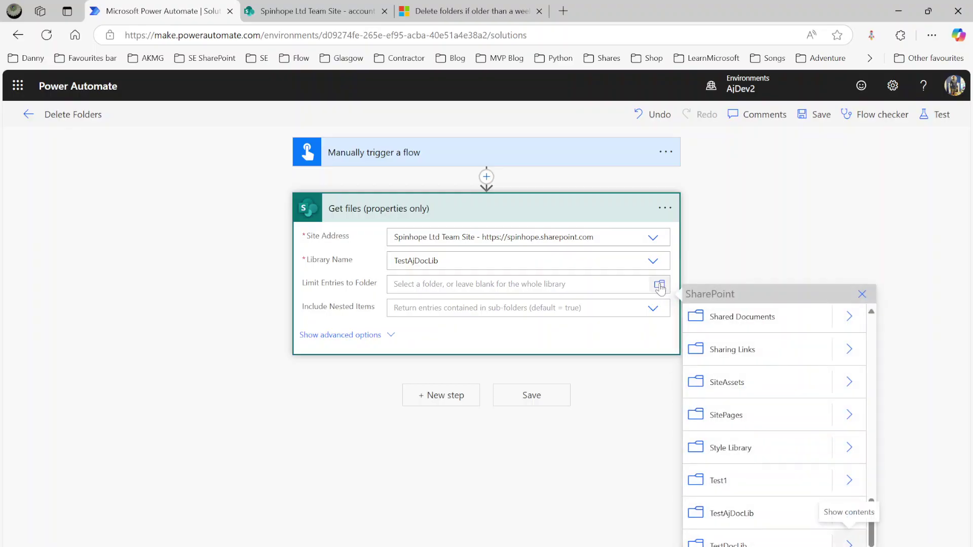
{"action": "left_click", "coordinate": [848, 512]}
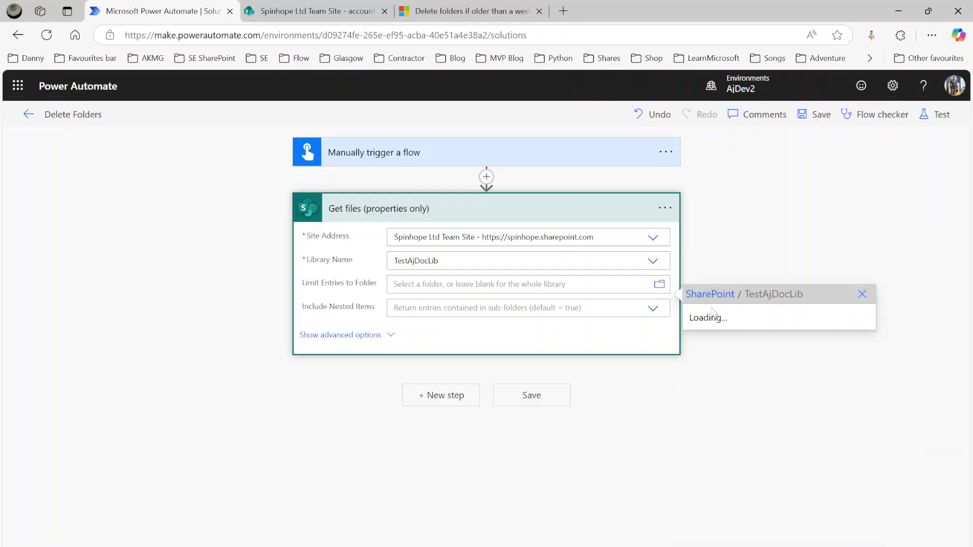
{"action": "left_click", "coordinate": [730, 325]}
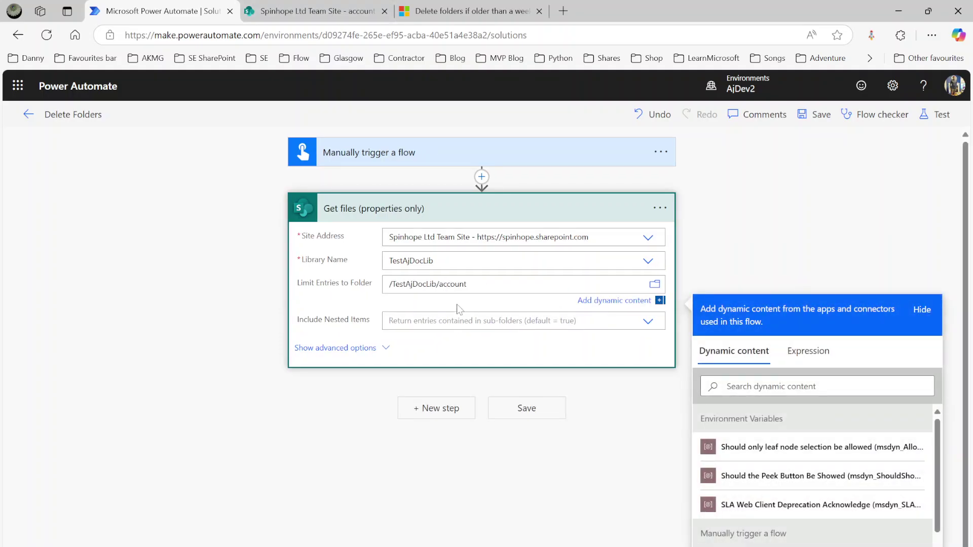
- Show the advanced options of Get files and enter the filter query FSObjType eq 1 to return only folders
{"action": "left_click", "coordinate": [385, 350]}
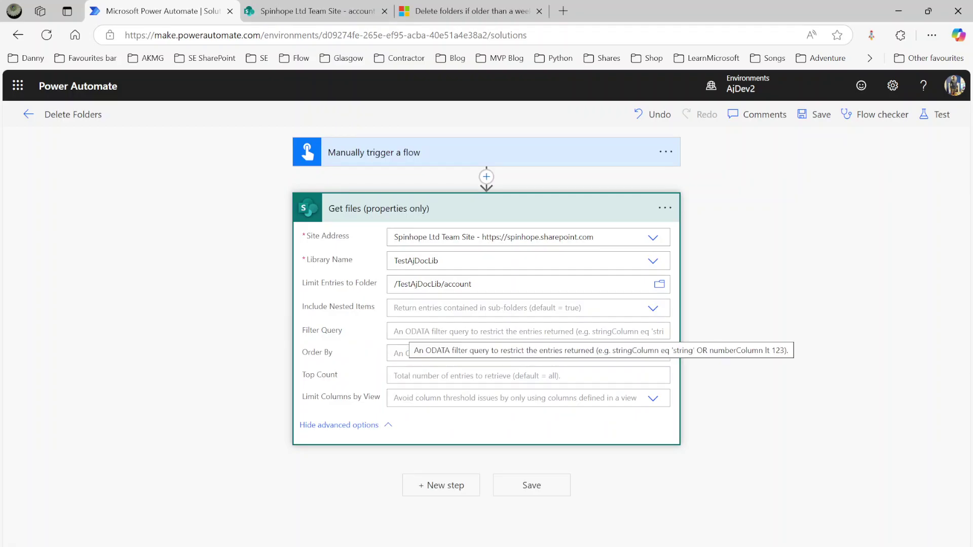
{"action": "left_click", "coordinate": [411, 334]}
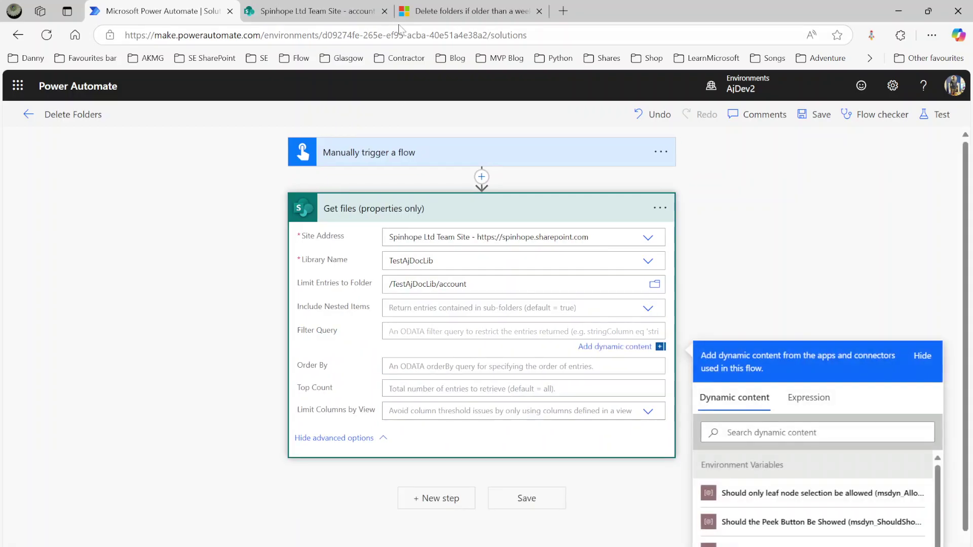
{"action": "left_click", "coordinate": [422, 15]}
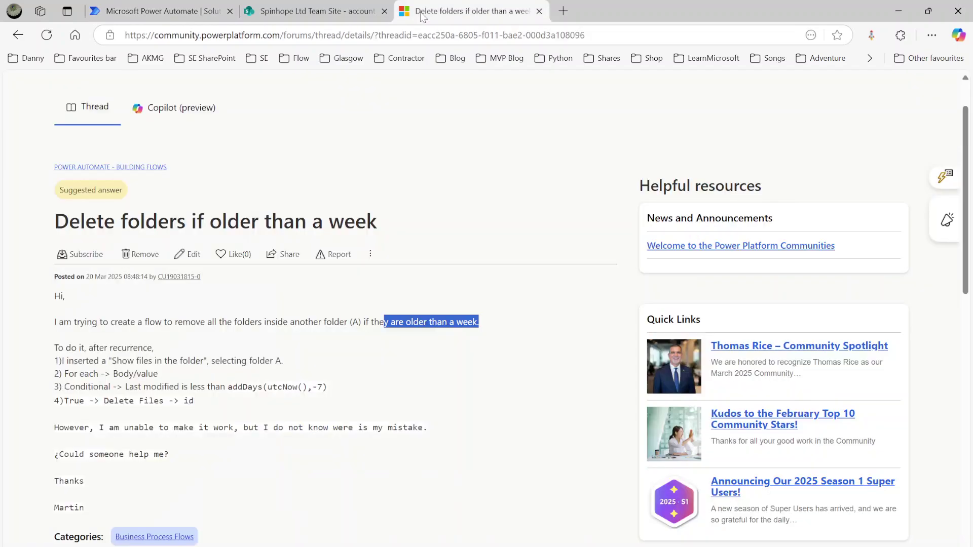
{"action": "left_click", "coordinate": [334, 14]}
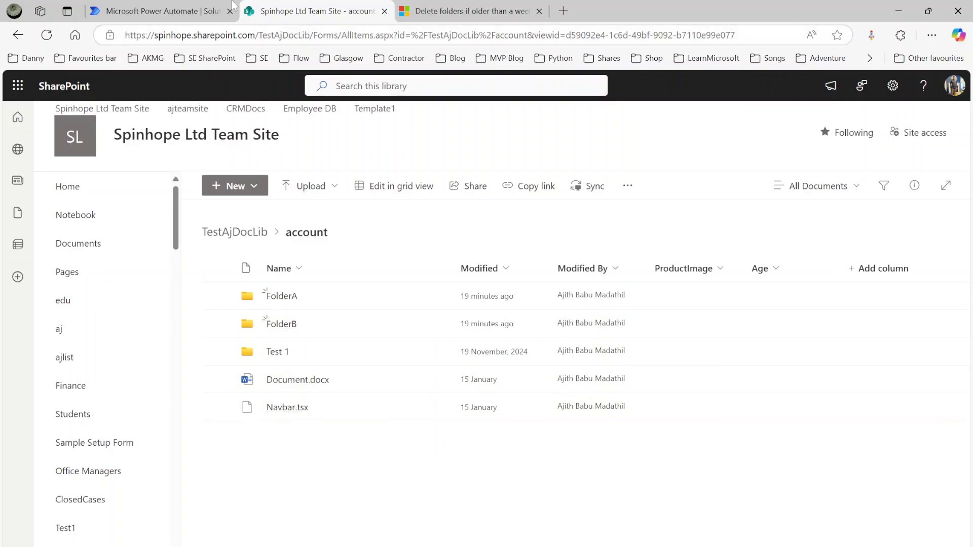
{"action": "left_click", "coordinate": [147, 10]}
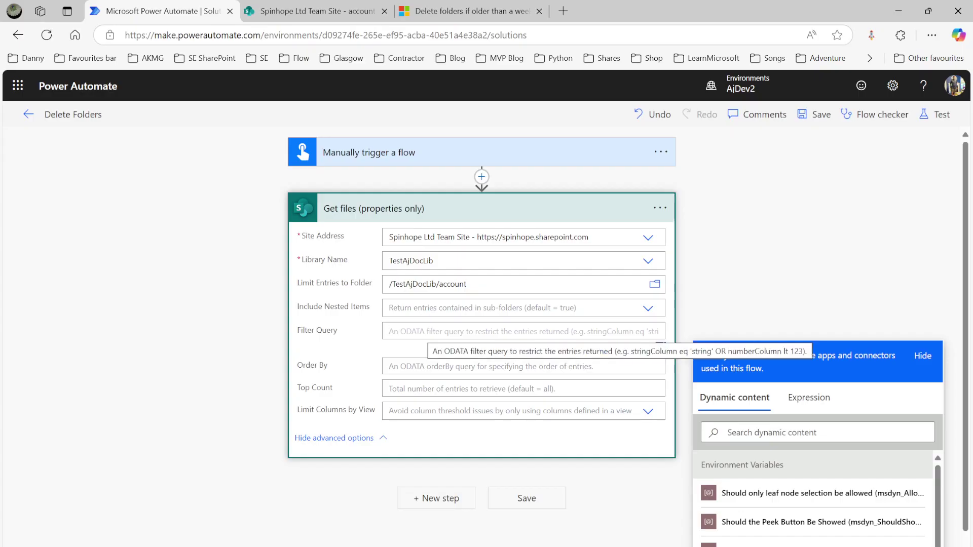
{"action": "type", "text": "FS"}
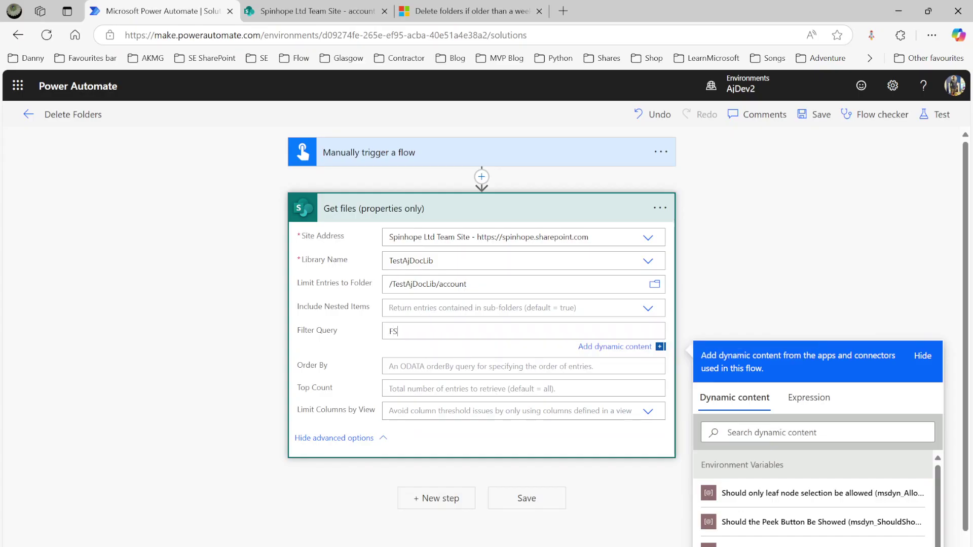
{"action": "type", "text": "ObjType eq 1"}
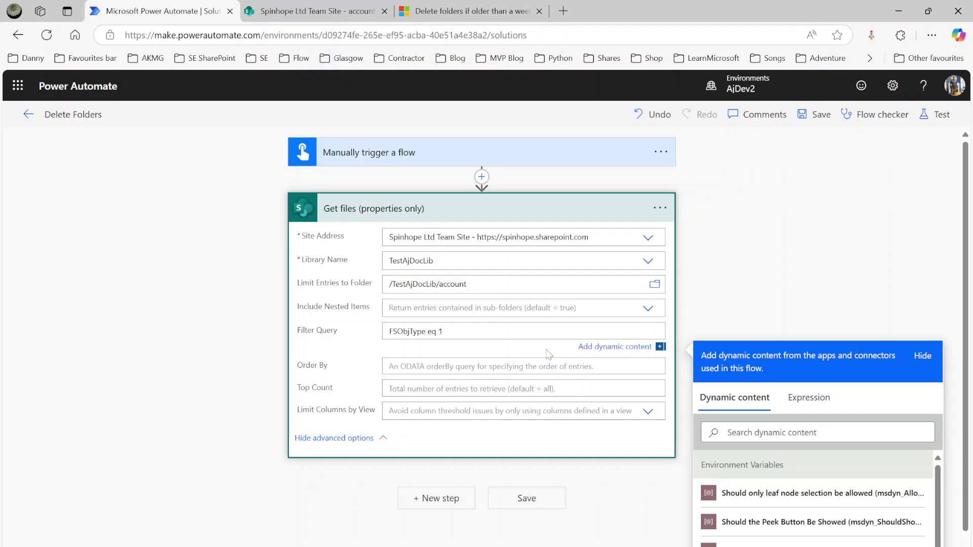
- Extend the filter query with and Modified lt '' and begin a formatDateTime expression with the format 'yyyy-MM-dd'
{"action": "type", "text": "and Modified lt '"}
{"action": "left_click", "coordinate": [803, 397]}
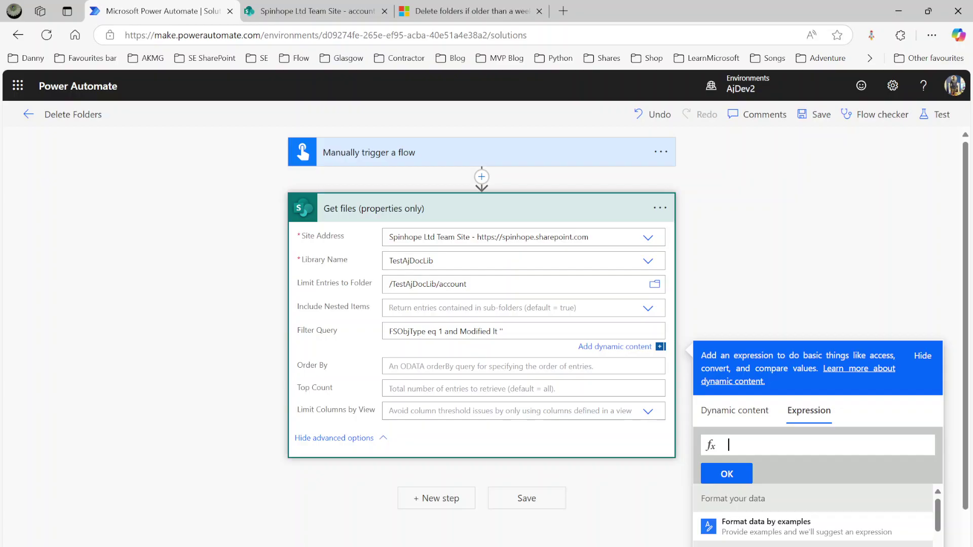
{"action": "type", "text": "formatDateTime"}
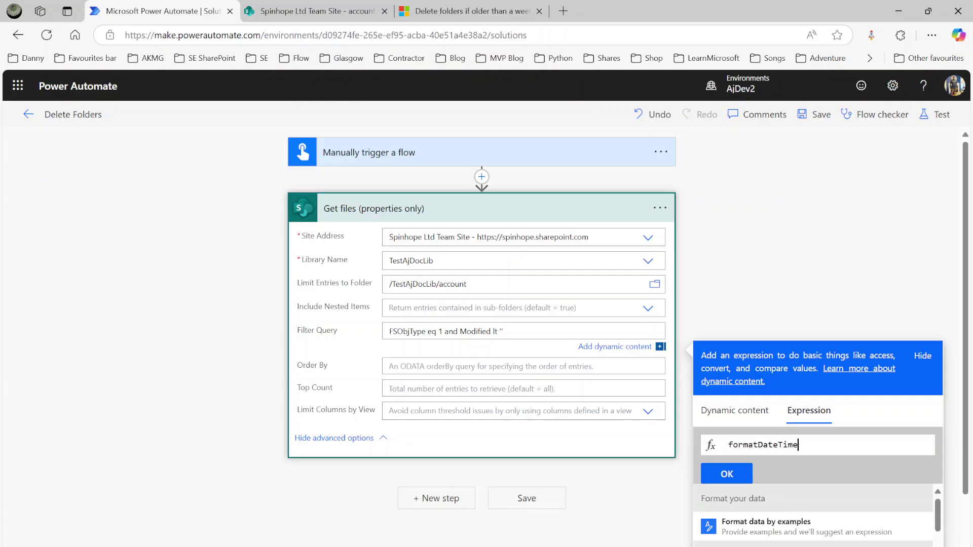
{"action": "type", "text": "("}
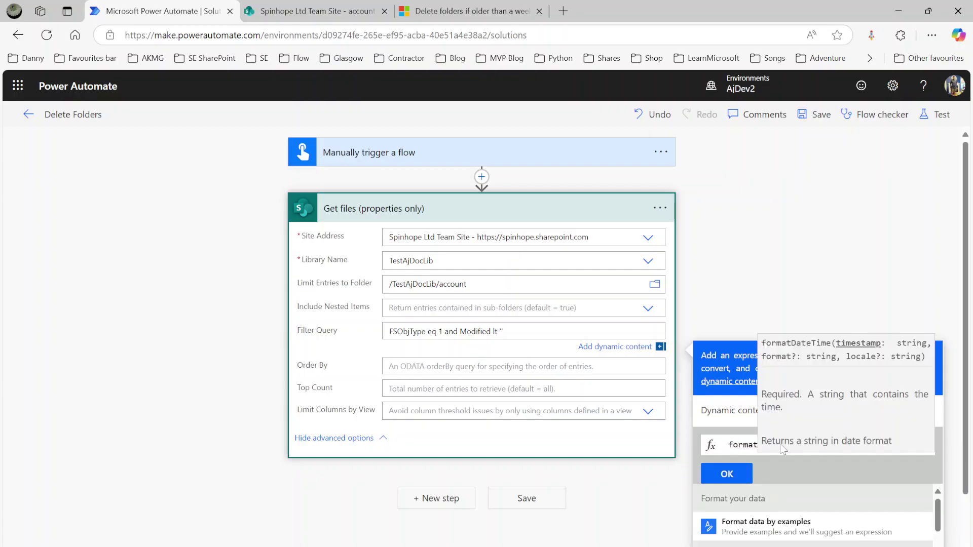
{"action": "key", "text": "Escape"}
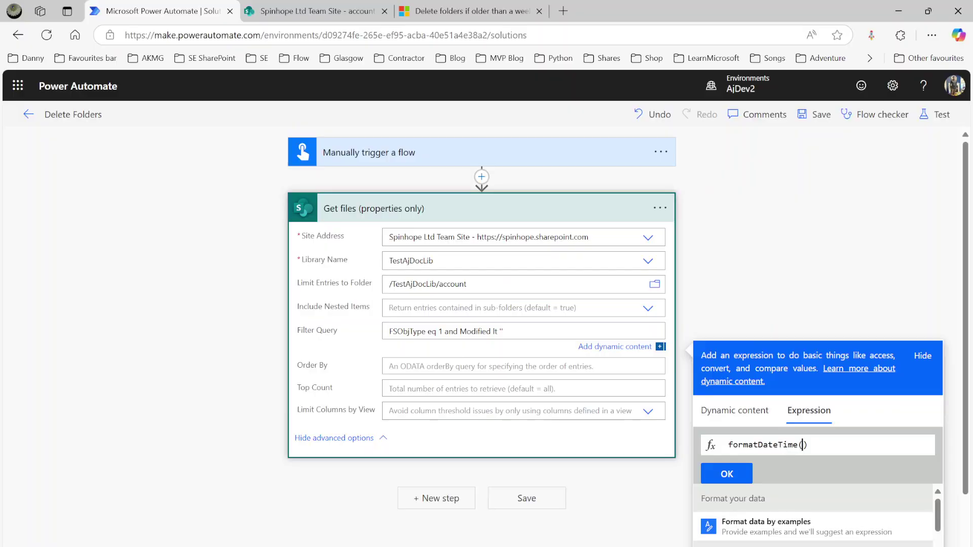
{"action": "type", "text": ",''"}
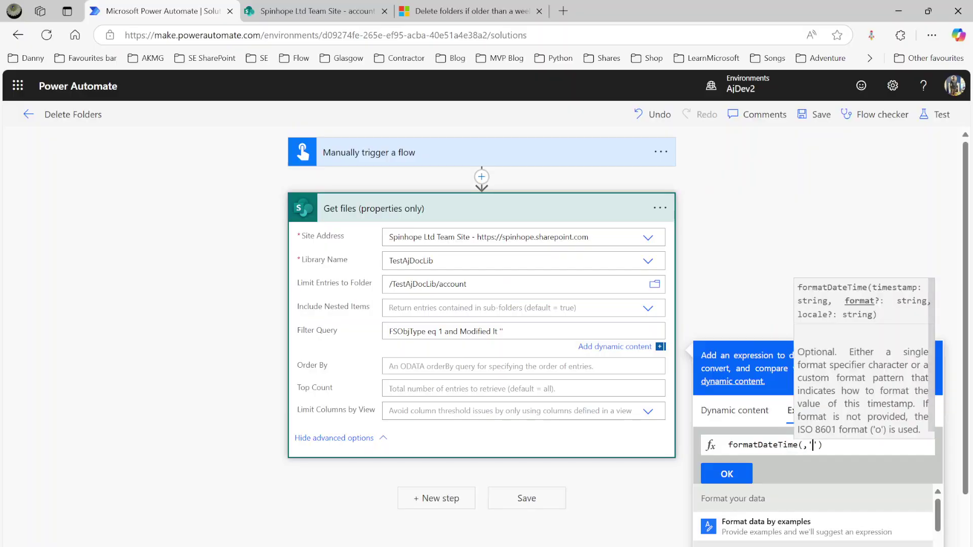
{"action": "type", "text": "yyyy-"}
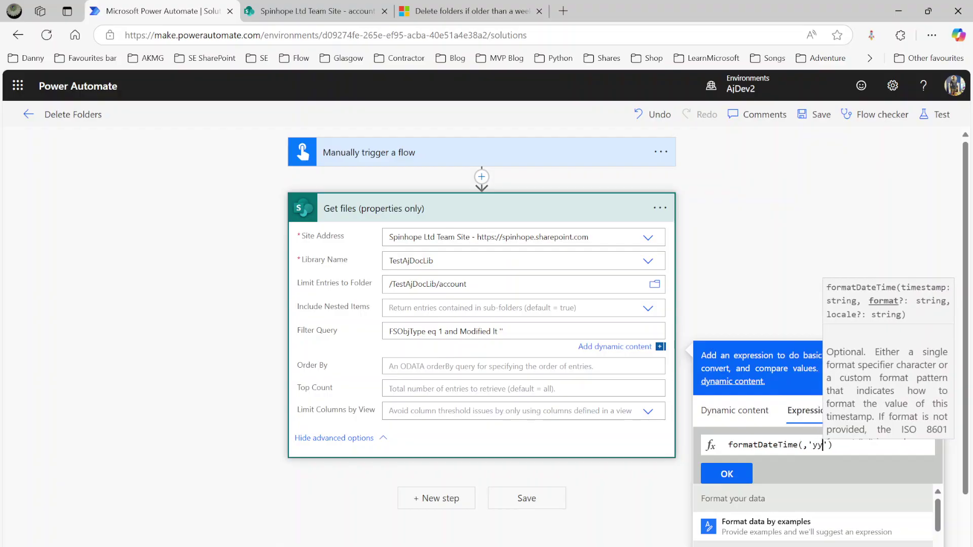
{"action": "type", "text": "MM--dd"}
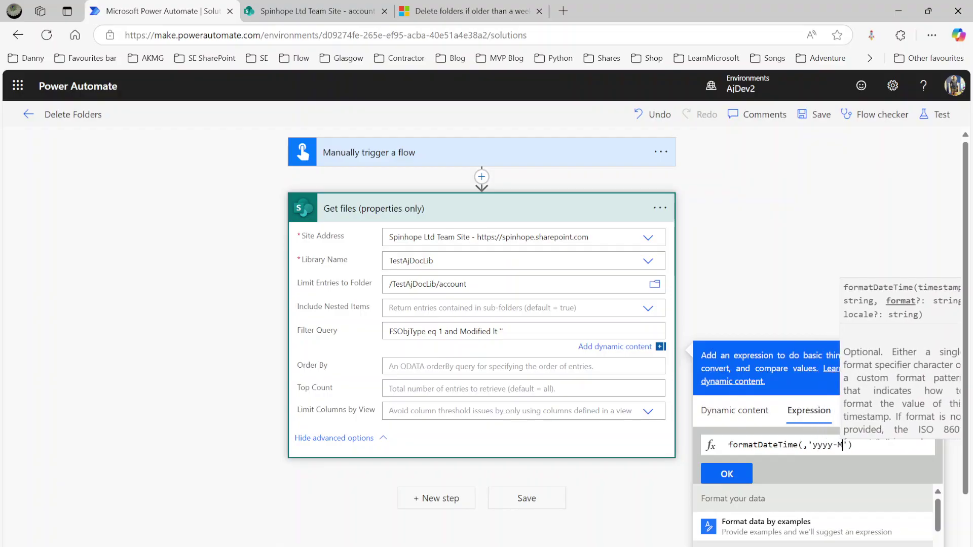
{"action": "key", "text": "BackSpace"}
{"action": "key", "text": "BackSpace"}
{"action": "type", "text": "dd"}
{"action": "left_click", "coordinate": [799, 445]}
{"action": "left_click", "coordinate": [801, 445]}
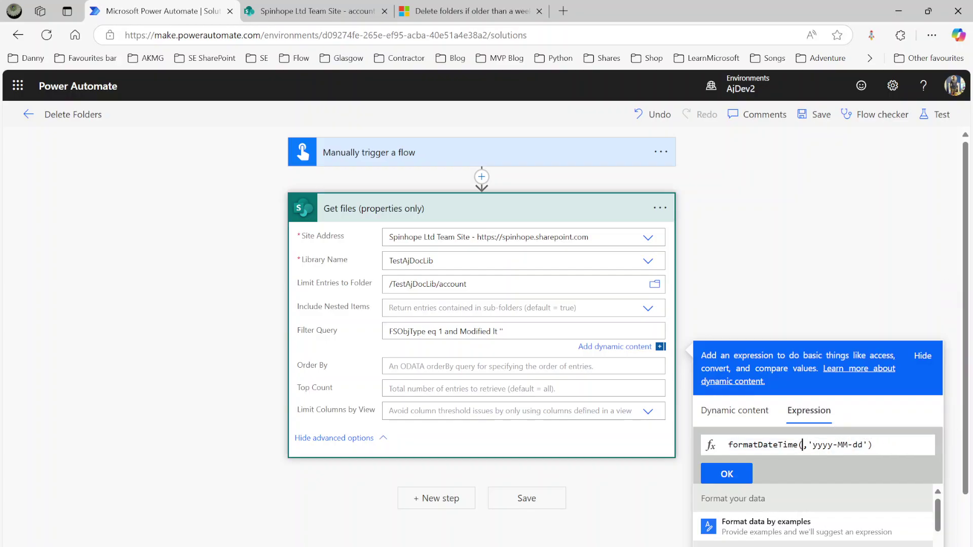
- Fill in addDays(utcNow(),-7) as the formatDateTime timestamp and insert the expression into the filter query
{"action": "type", "text": "add"}
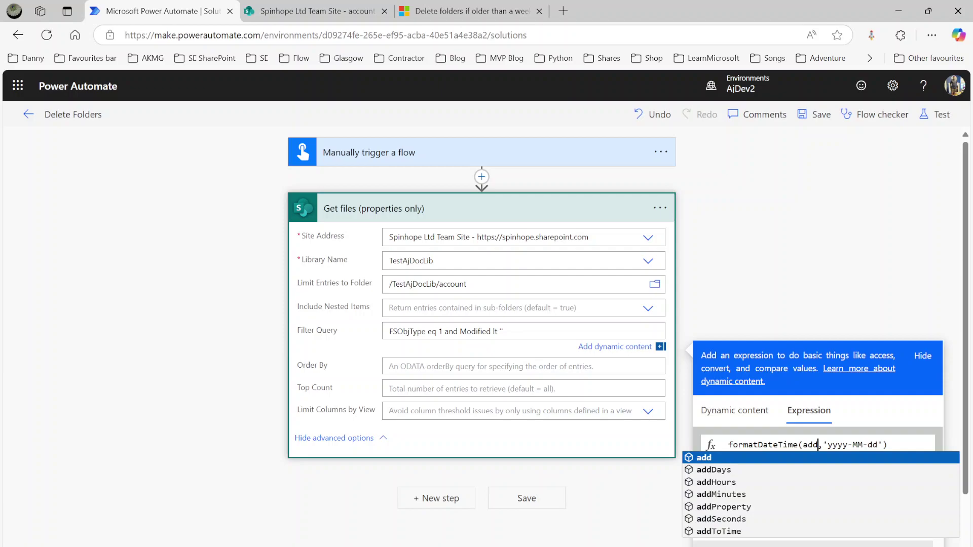
{"action": "key", "text": "Down"}
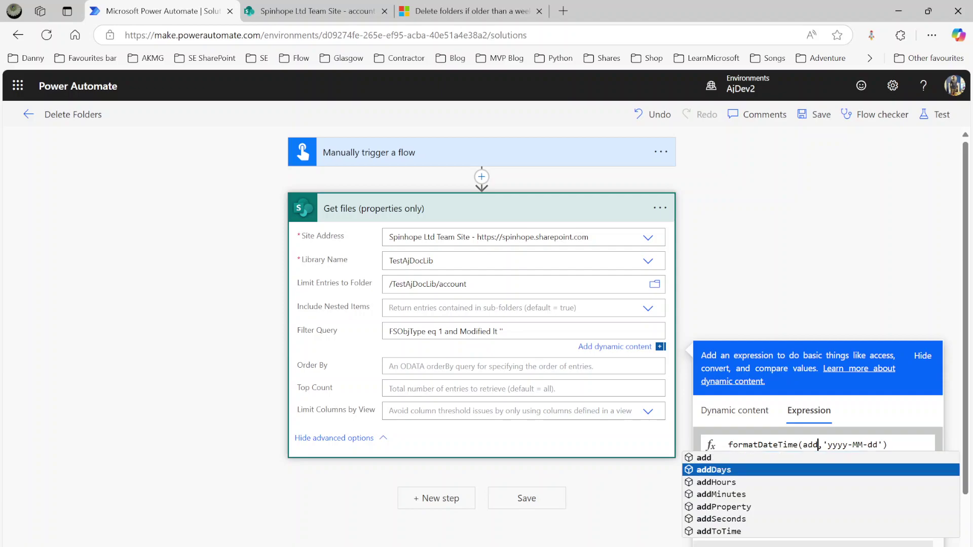
{"action": "key", "text": "Return"}
{"action": "type", "text": "("}
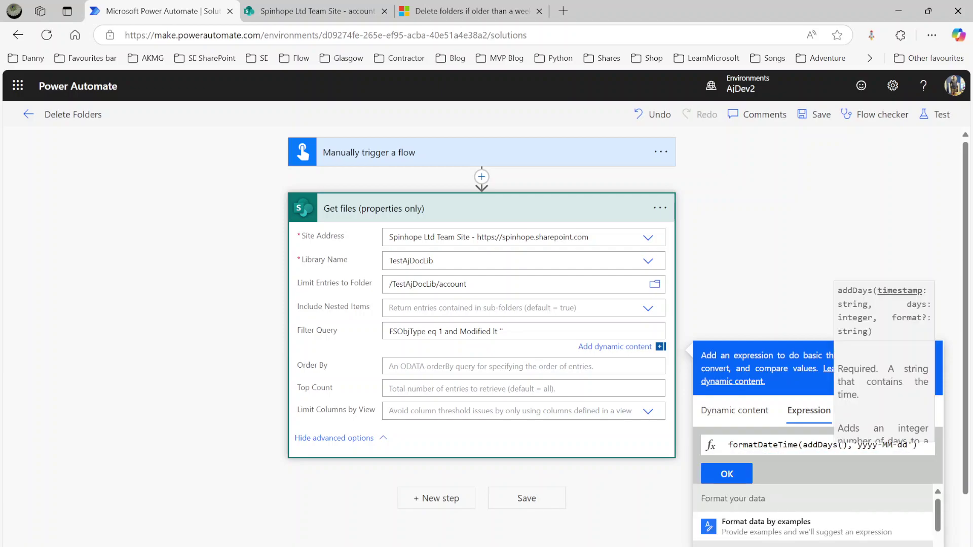
{"action": "type", "text": "utcNow()"}
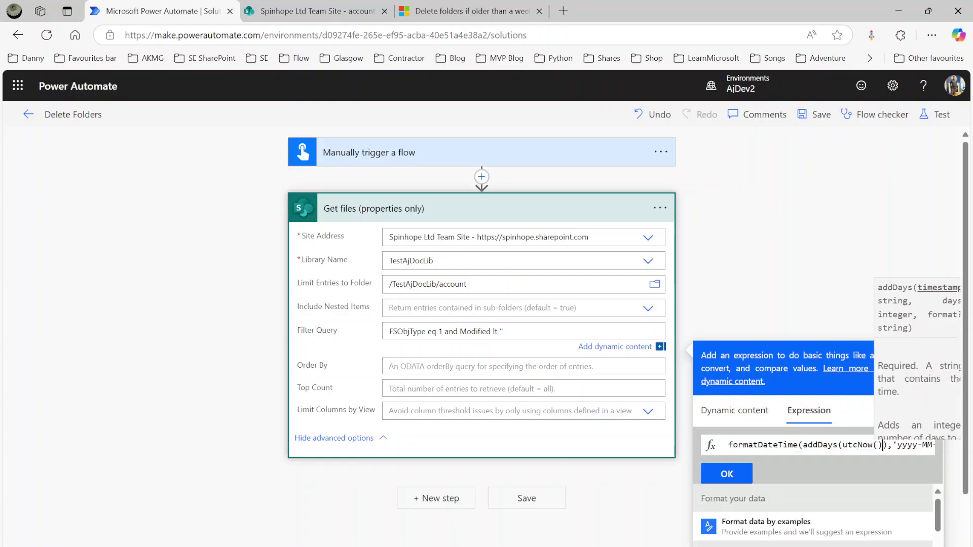
{"action": "type", "text": ",-7"}
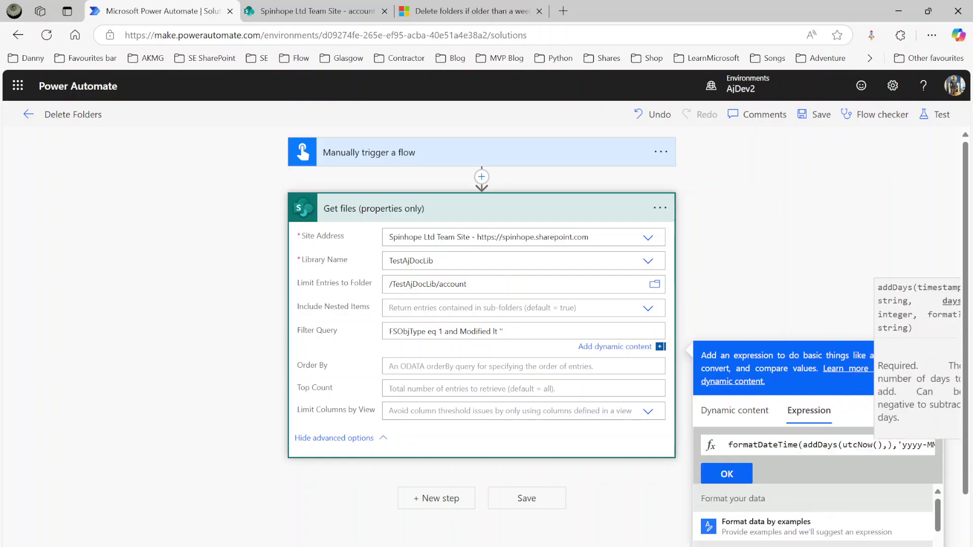
{"action": "key", "text": "ctrl+a"}
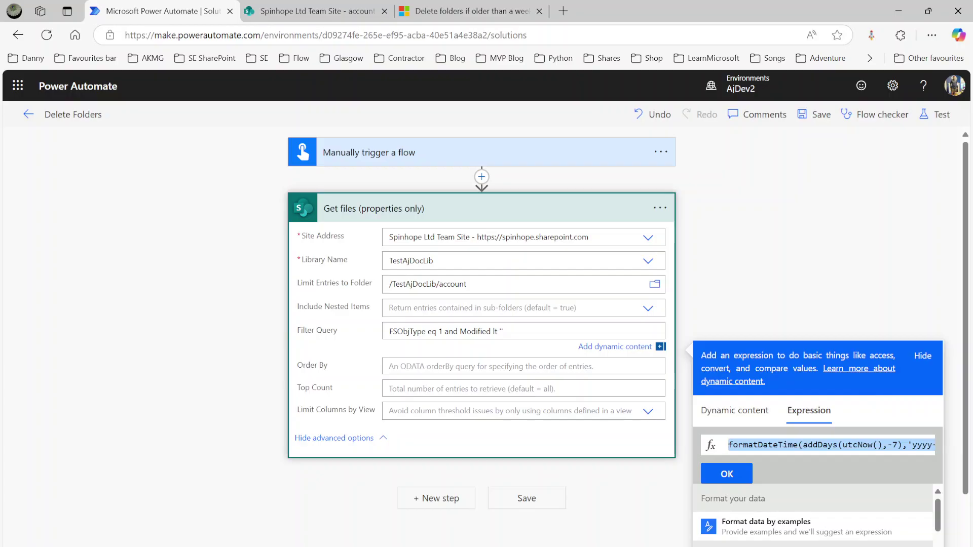
{"action": "left_click", "coordinate": [738, 477]}
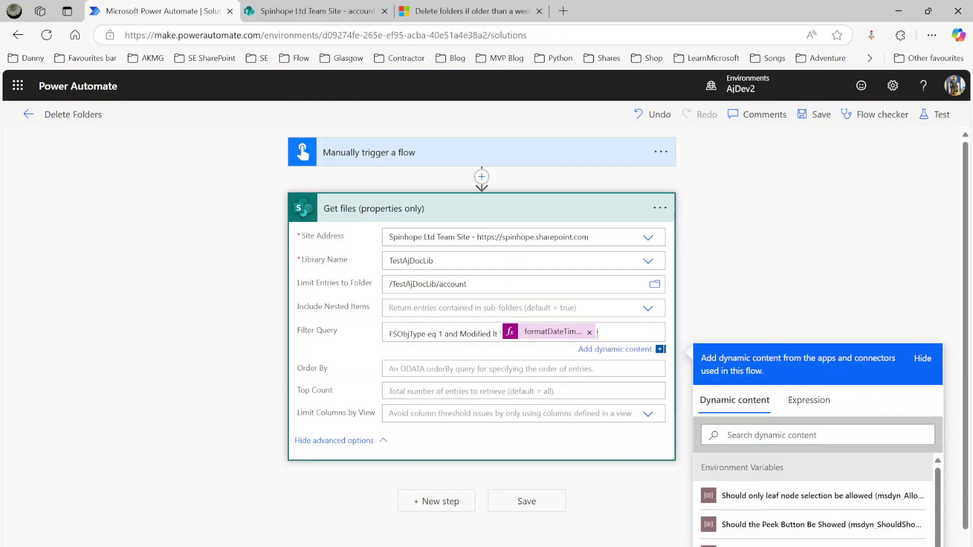
- Add the note formatDateTime(addDays(utcNow(),-7),'yyyy-MM-dd') to the Get files (properties only) action
{"action": "left_click", "coordinate": [659, 214]}
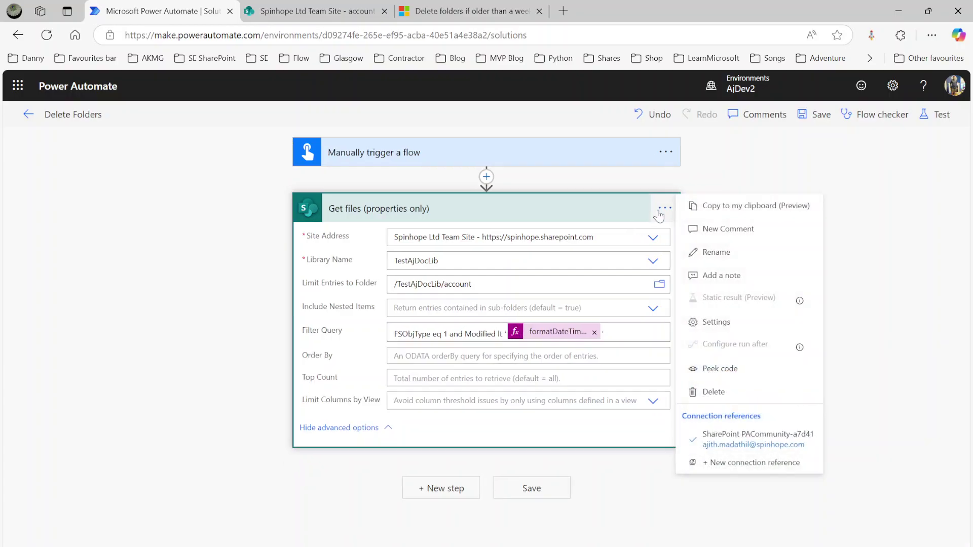
{"action": "left_click", "coordinate": [711, 277]}
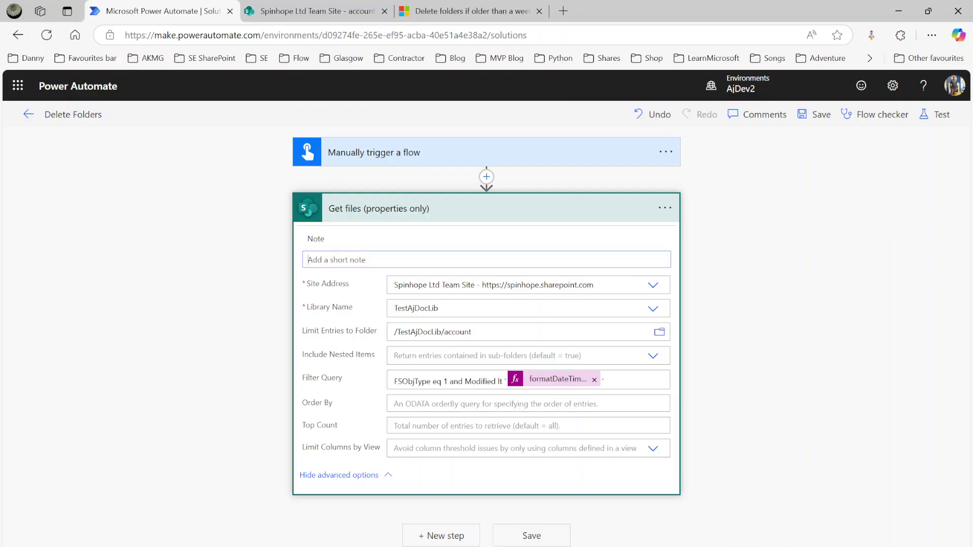
{"action": "type", "text": "formatDateTime(addDays(utcNow(),-7),'yyyy-MM-dd')"}
{"action": "left_click", "coordinate": [237, 316]}
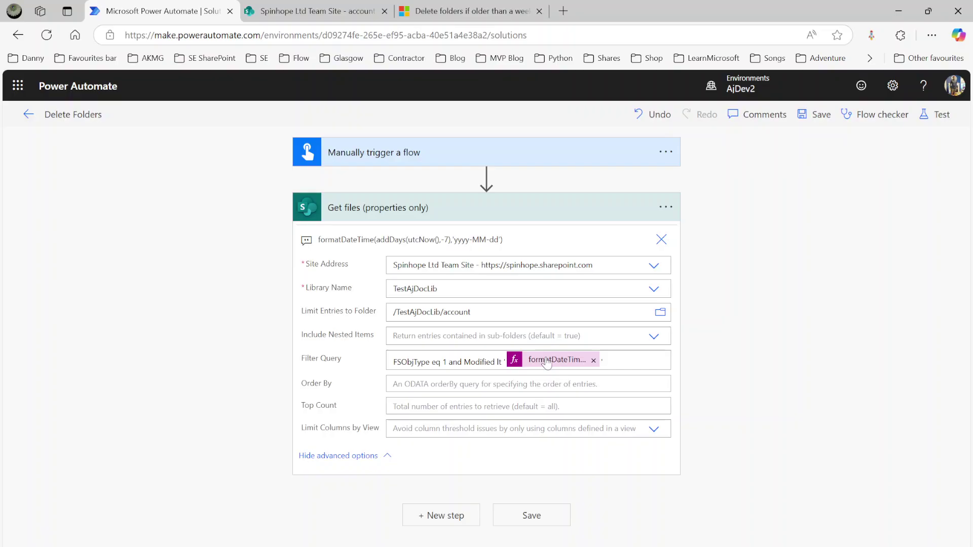
- Add a Data Operation Compose action after Get files (properties only)
{"action": "left_click", "coordinate": [439, 522]}
{"action": "type", "text": "compose"}
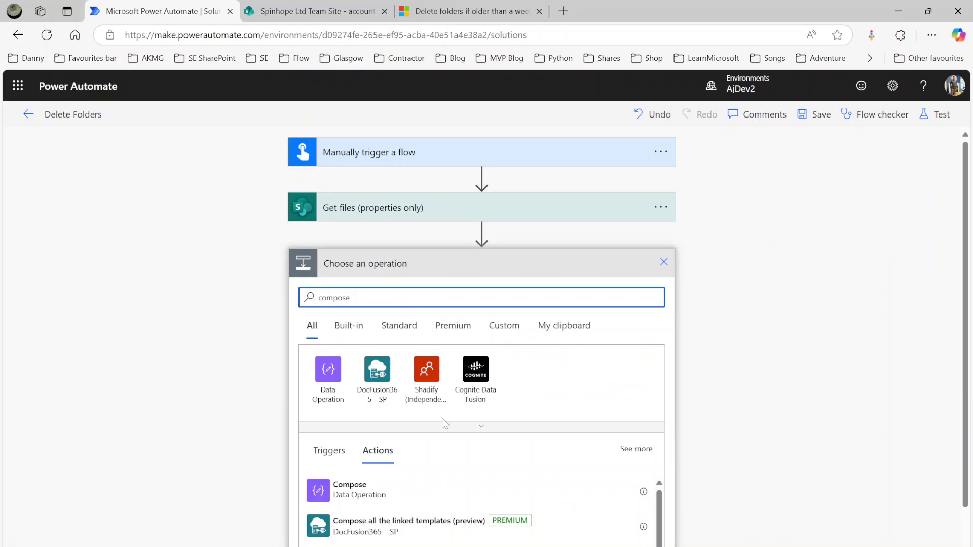
{"action": "left_click", "coordinate": [363, 490]}
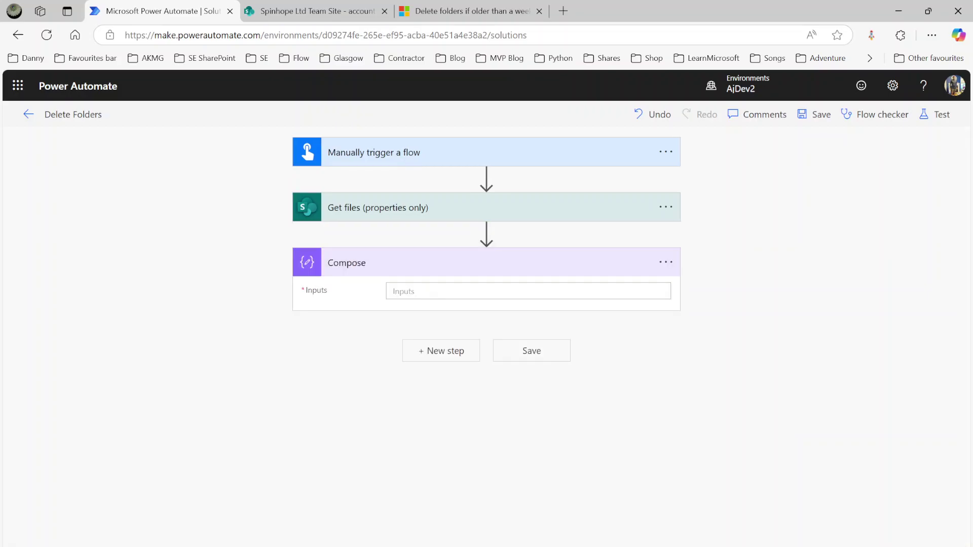
- Set the Compose input to the Name dynamic content from Get files and expand the Compose action to check it
{"action": "left_click", "coordinate": [816, 393]}
{"action": "type", "text": "name"}
{"action": "scroll", "coordinate": [808, 537], "scroll_direction": "down", "scroll_amount": 2}
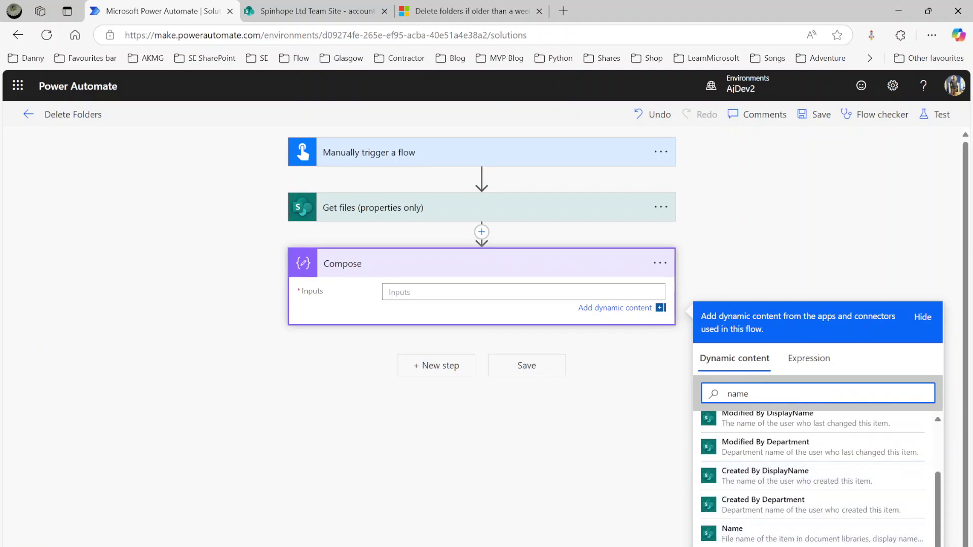
{"action": "left_click", "coordinate": [751, 539]}
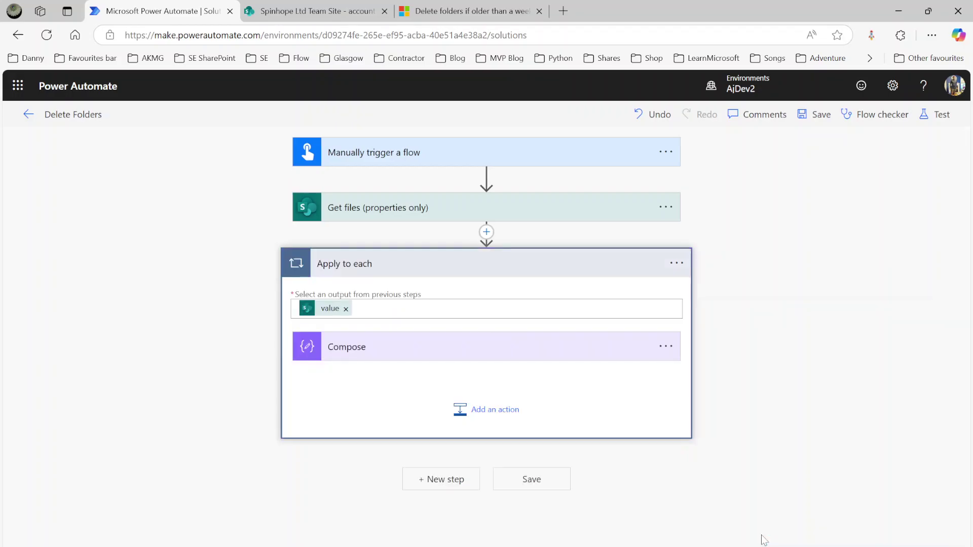
{"action": "left_click", "coordinate": [439, 336]}
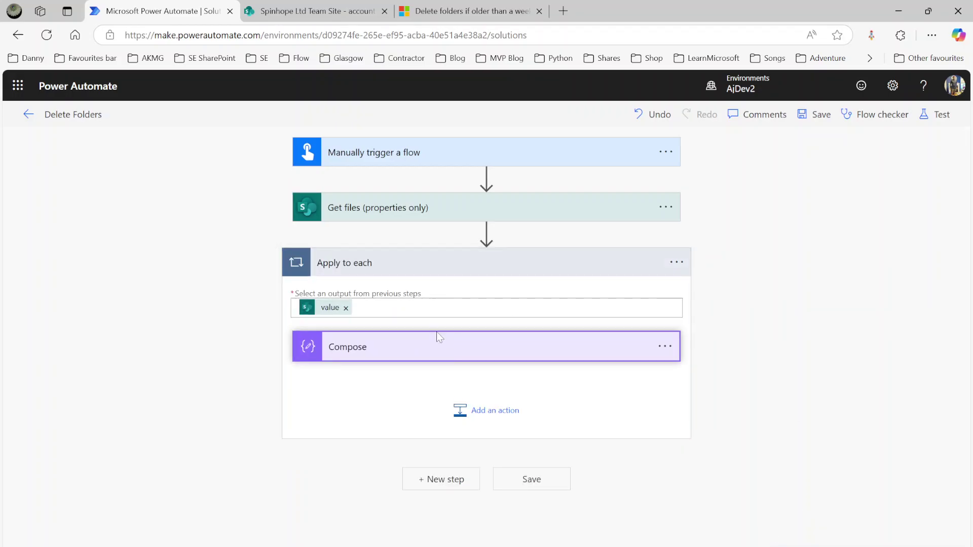
{"action": "left_click", "coordinate": [467, 351]}
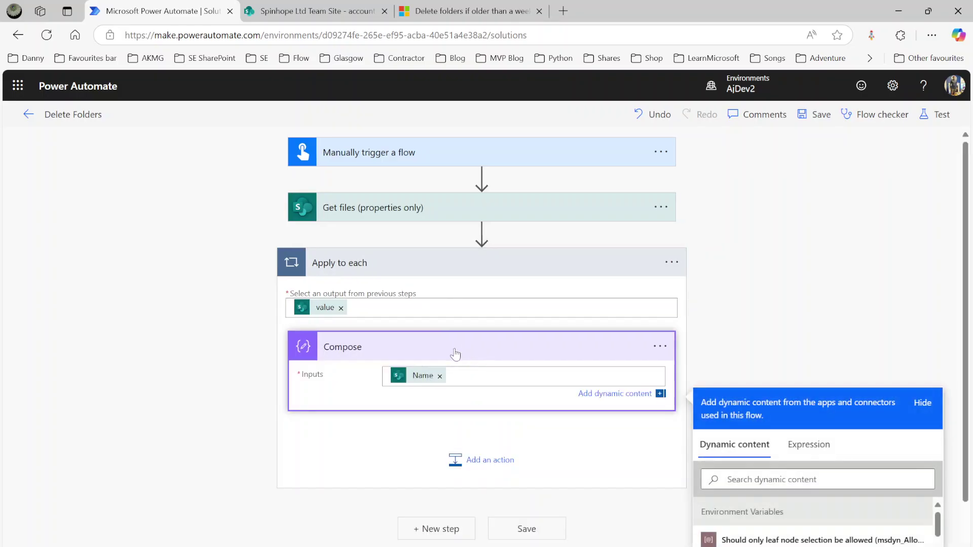
- Test the flow and inspect the Compose inputs and outputs inside the Apply to each run
{"action": "left_click", "coordinate": [935, 117]}
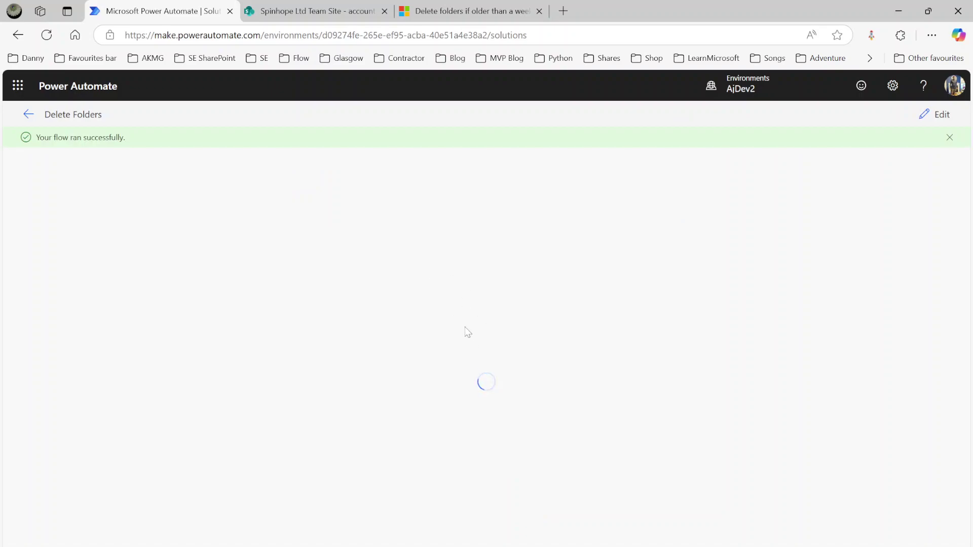
{"action": "left_click", "coordinate": [467, 300]}
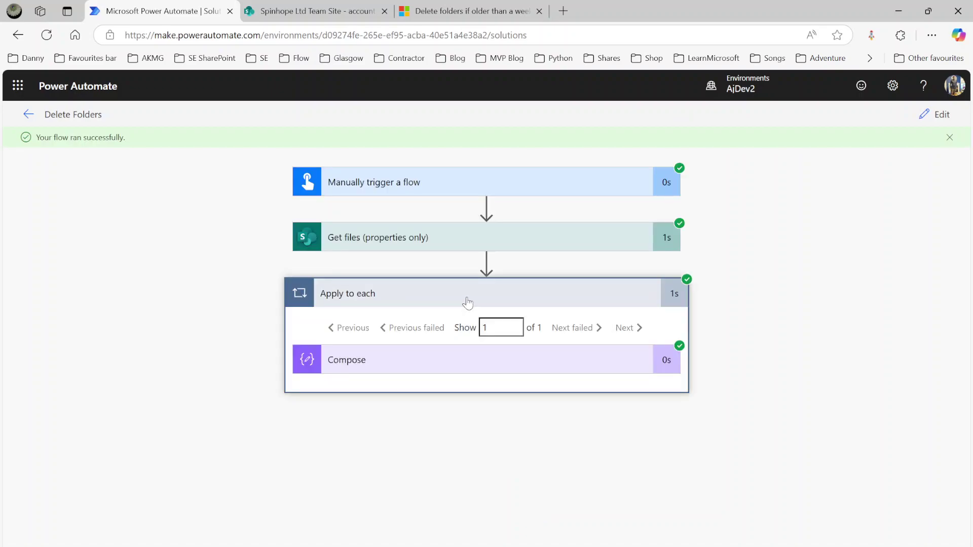
{"action": "left_click", "coordinate": [469, 369]}
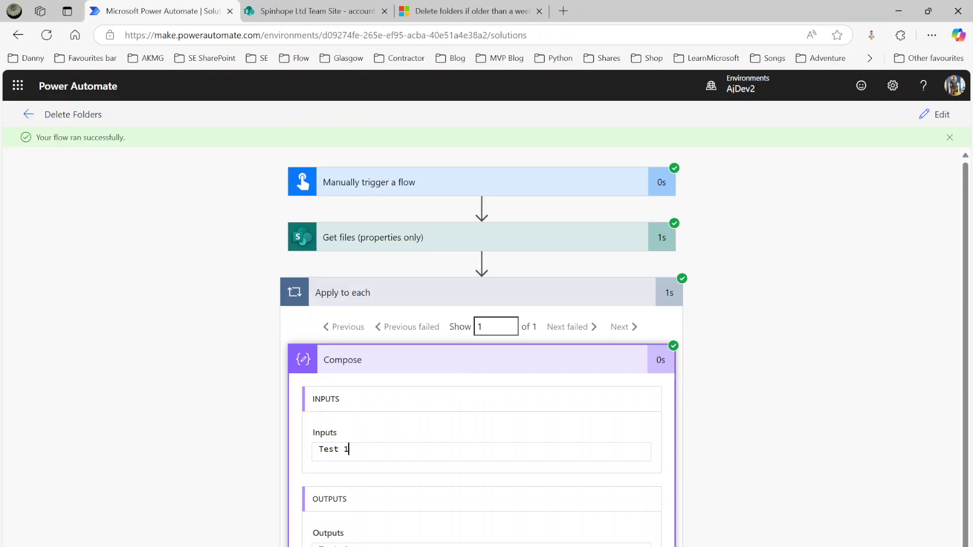
- Check the modified dates in the SharePoint account folder and consult the forum thread about deleting folders older than a week
{"action": "left_click", "coordinate": [312, 11]}
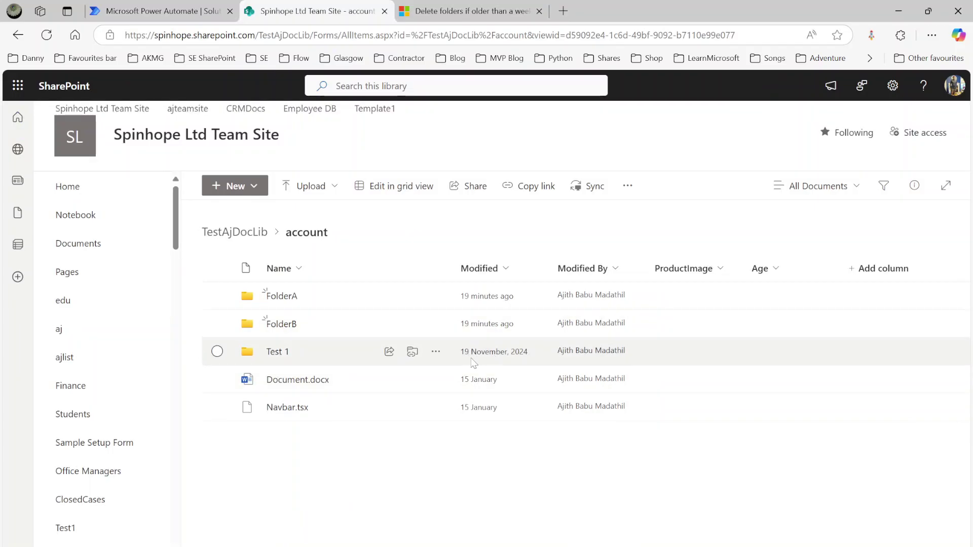
{"action": "mouse_move", "coordinate": [499, 360]}
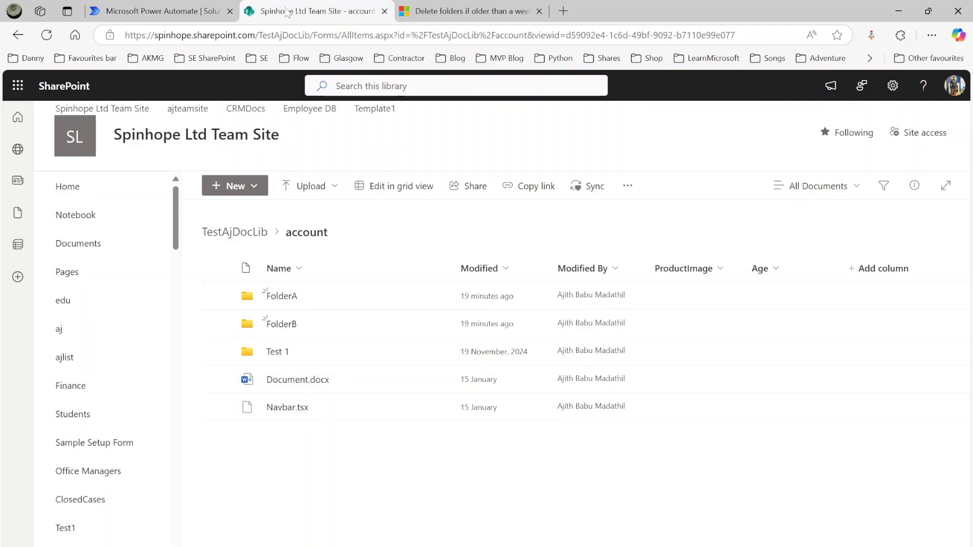
{"action": "left_click", "coordinate": [440, 11]}
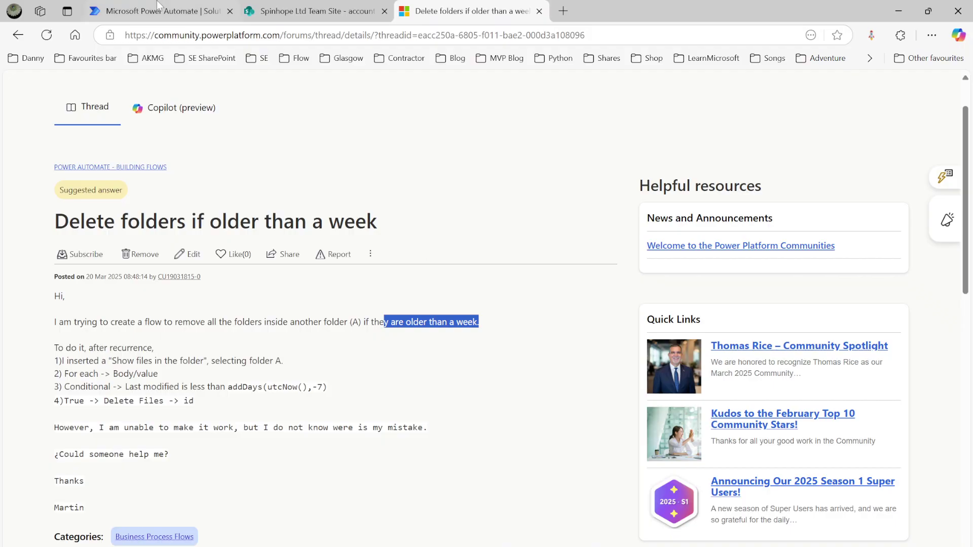
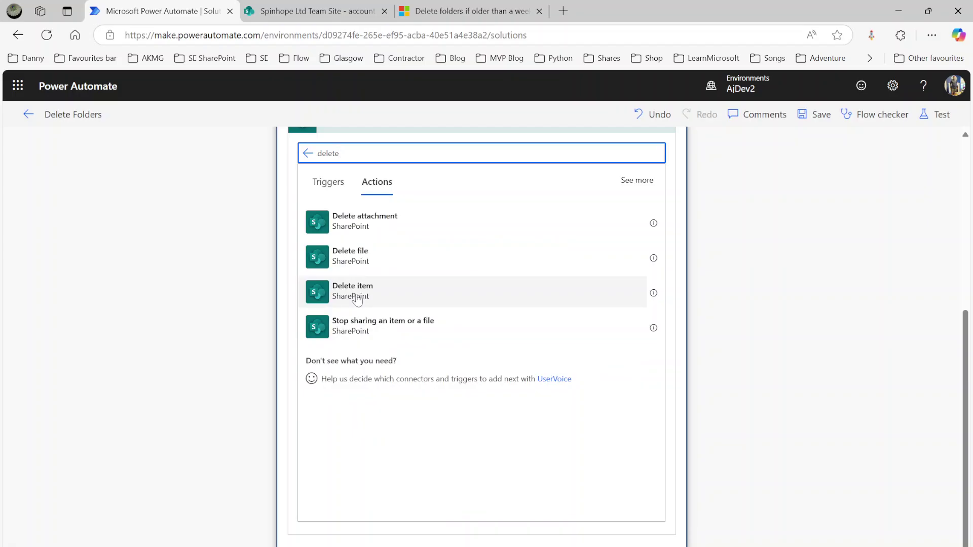
- Add the SharePoint Delete file action after Compose in Apply to each and set its site address to Spinhope Ltd Team Site
{"action": "left_click", "coordinate": [360, 260]}
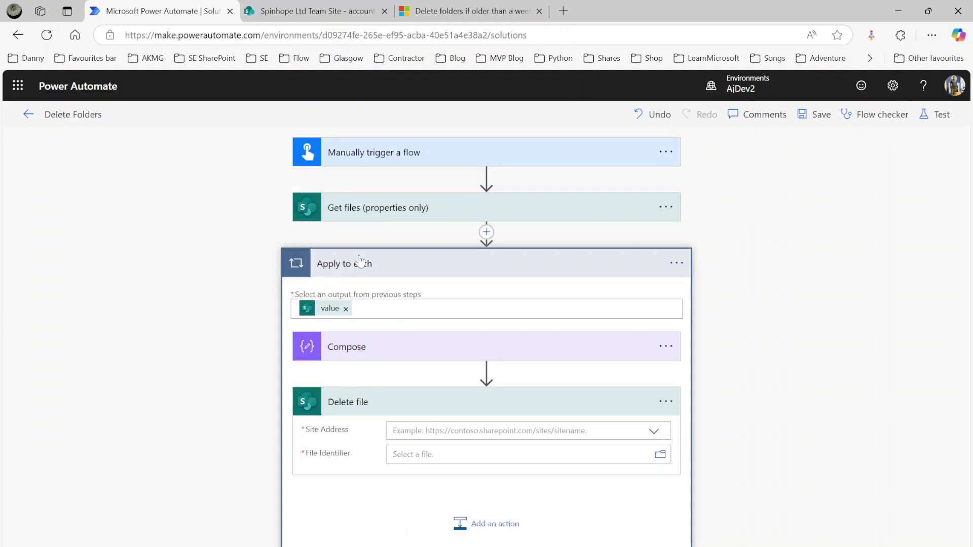
{"action": "left_click", "coordinate": [654, 431]}
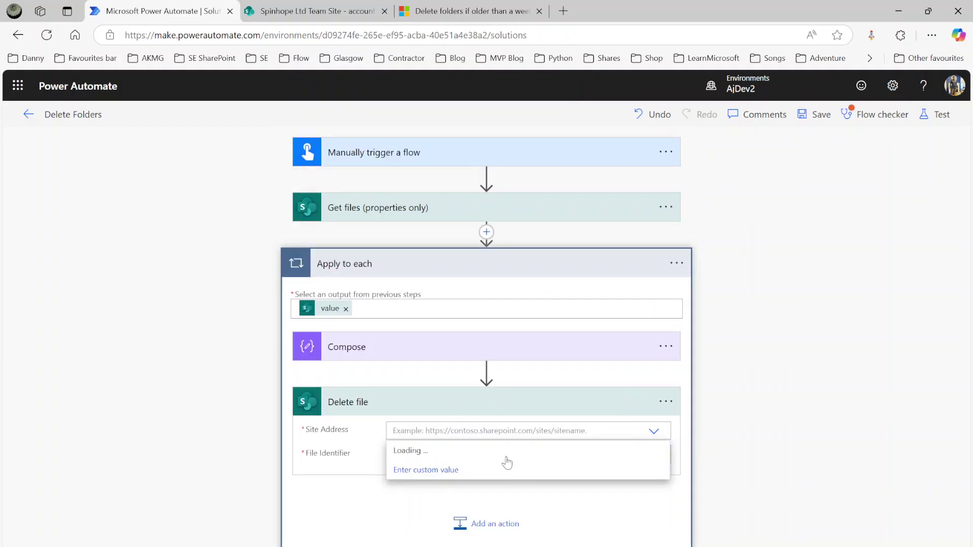
{"action": "scroll", "coordinate": [548, 541], "scroll_direction": "down", "scroll_amount": 1}
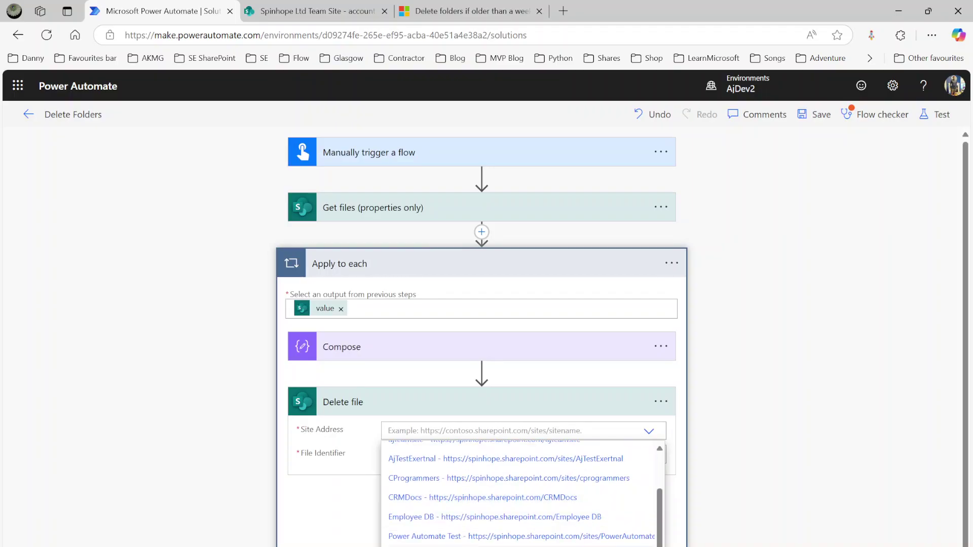
{"action": "left_click", "coordinate": [537, 538]}
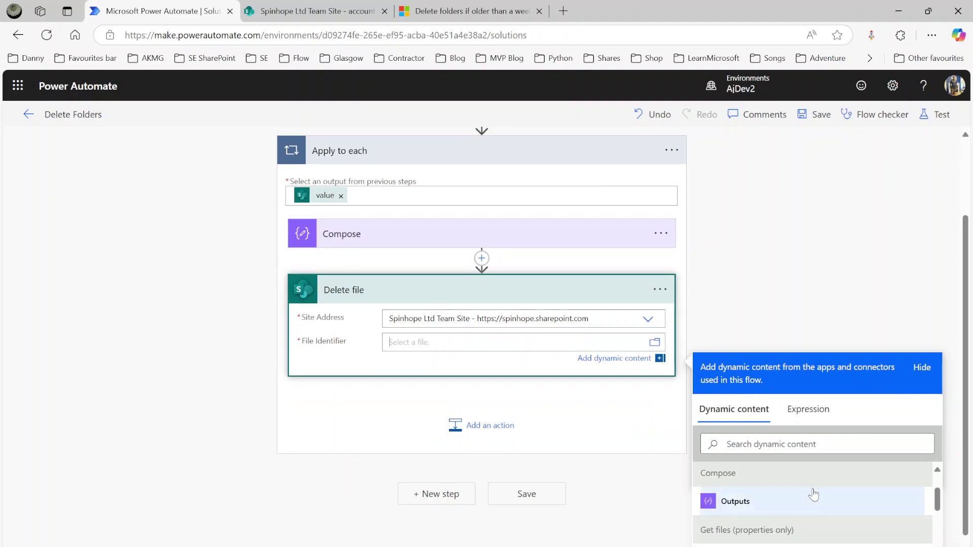
- Set the Delete file action's File Identifier to the Identifier dynamic content from Get files (properties only), found by searching for "id"
{"action": "scroll", "coordinate": [857, 310], "scroll_direction": "down", "scroll_amount": 1}
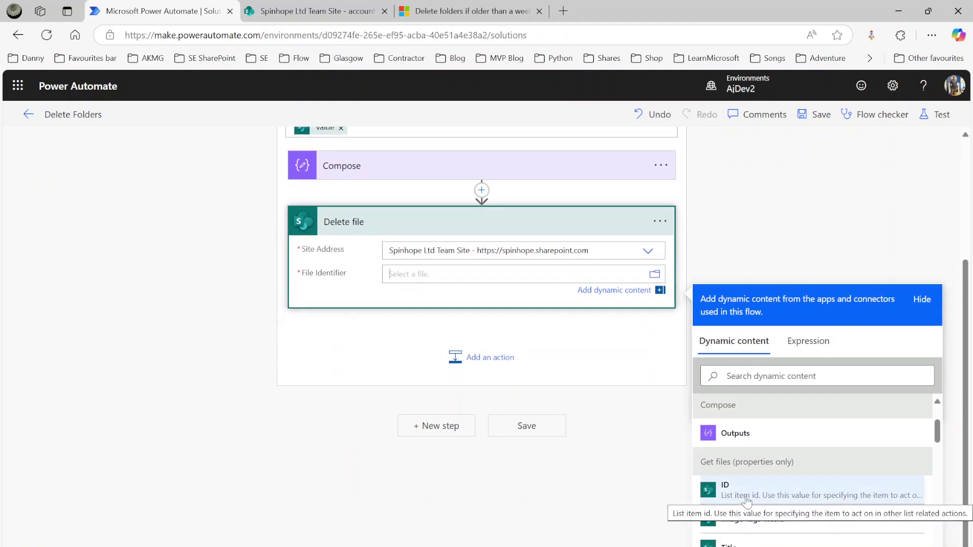
{"action": "scroll", "coordinate": [746, 502], "scroll_direction": "down", "scroll_amount": 4}
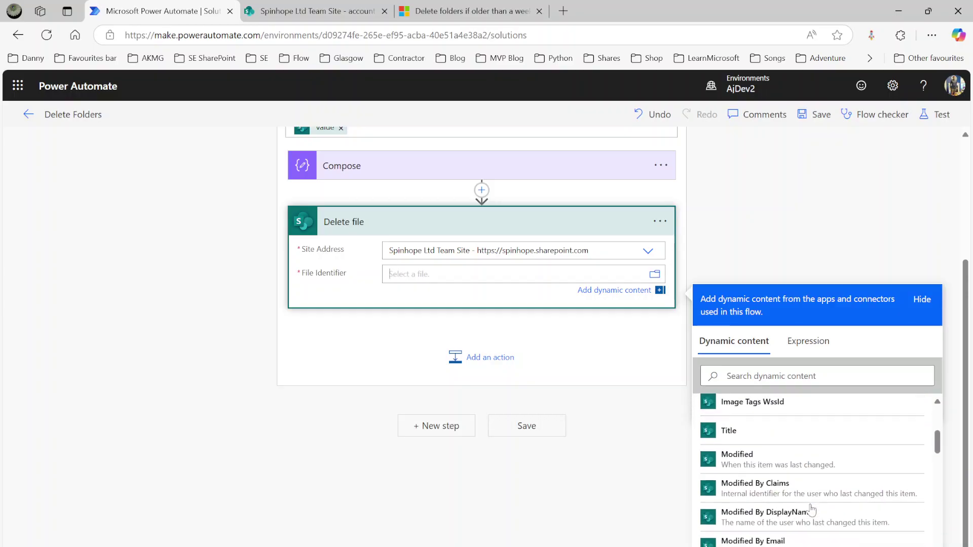
{"action": "scroll", "coordinate": [811, 510], "scroll_direction": "down", "scroll_amount": 5}
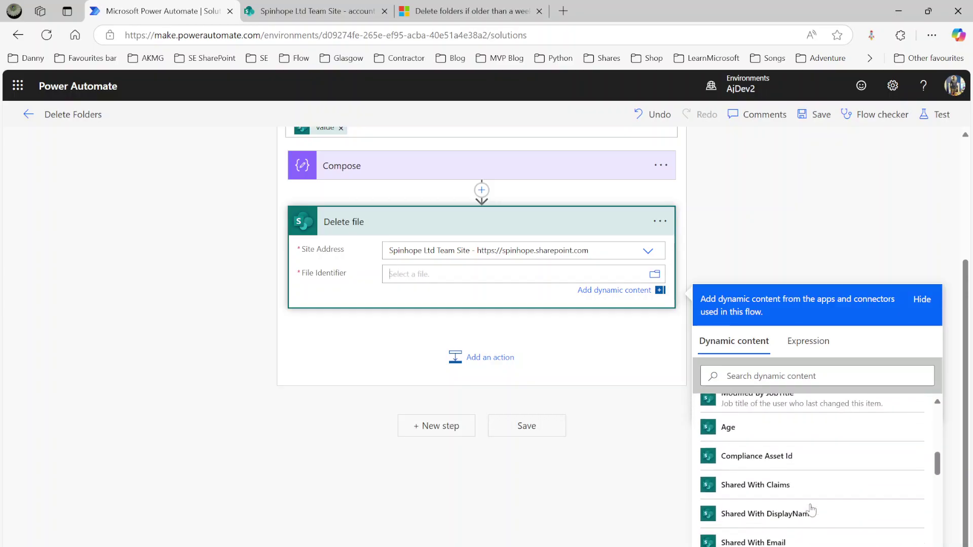
{"action": "scroll", "coordinate": [811, 509], "scroll_direction": "down", "scroll_amount": 6}
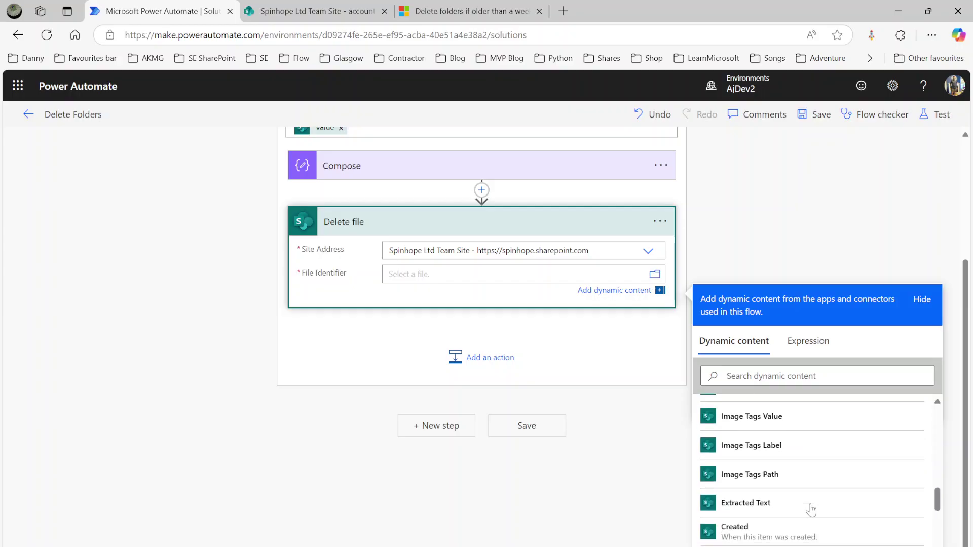
{"action": "left_click", "coordinate": [817, 376]}
{"action": "type", "text": "id"}
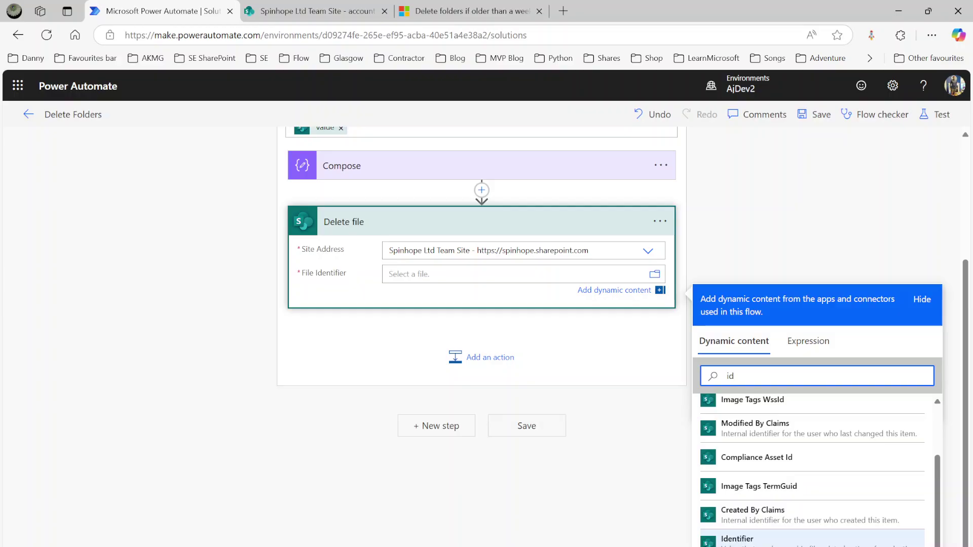
{"action": "left_click", "coordinate": [737, 540]}
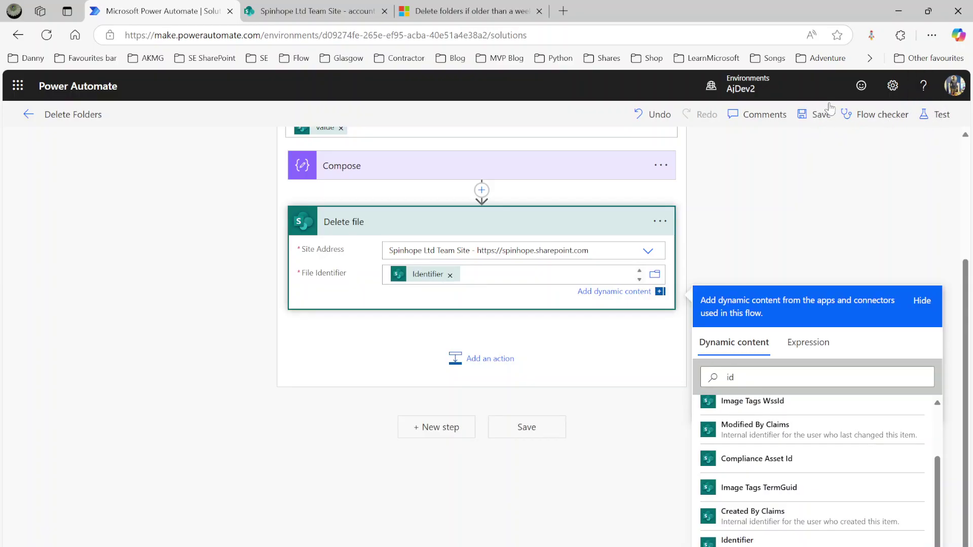
- Save and test the flow, and inspect the Delete file action inside the Apply to each run
{"action": "left_click", "coordinate": [819, 116]}
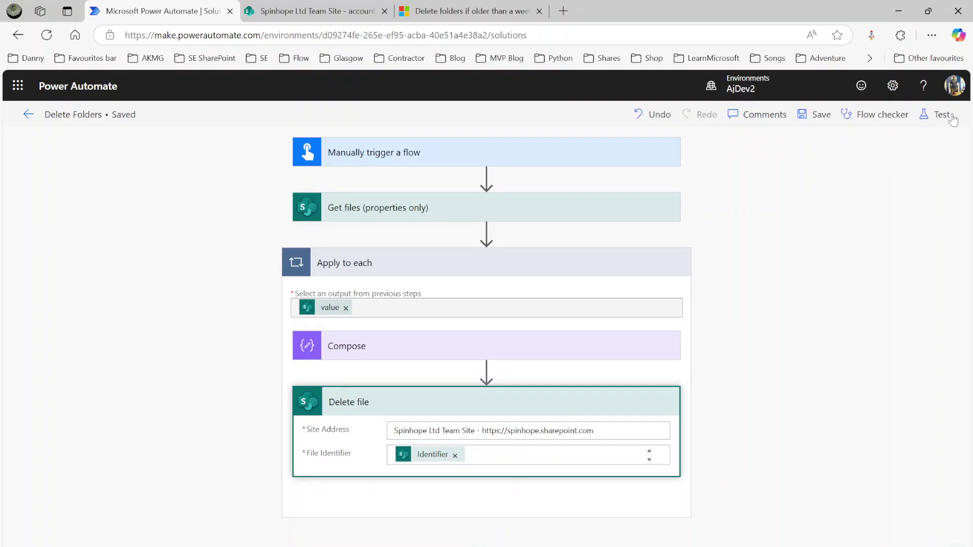
{"action": "left_click", "coordinate": [943, 116]}
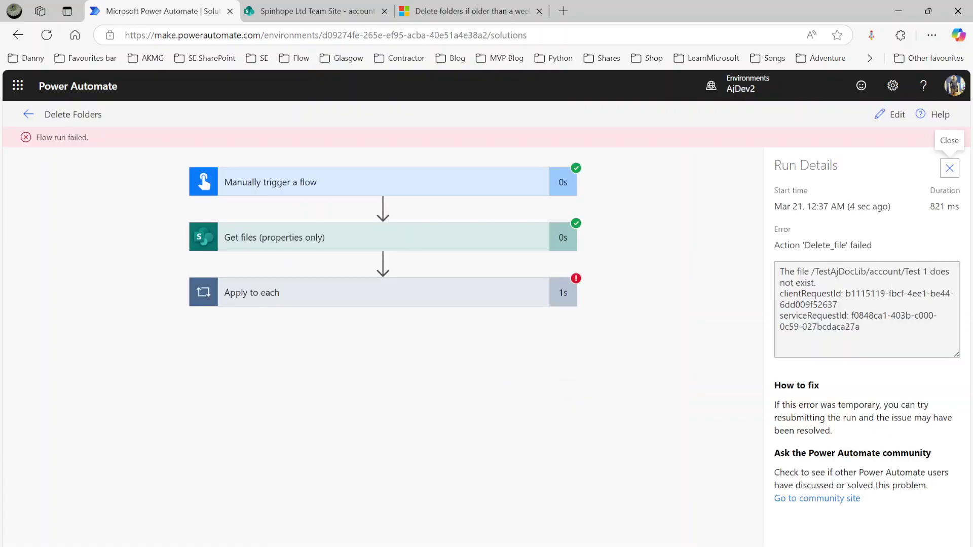
{"action": "left_click", "coordinate": [328, 302]}
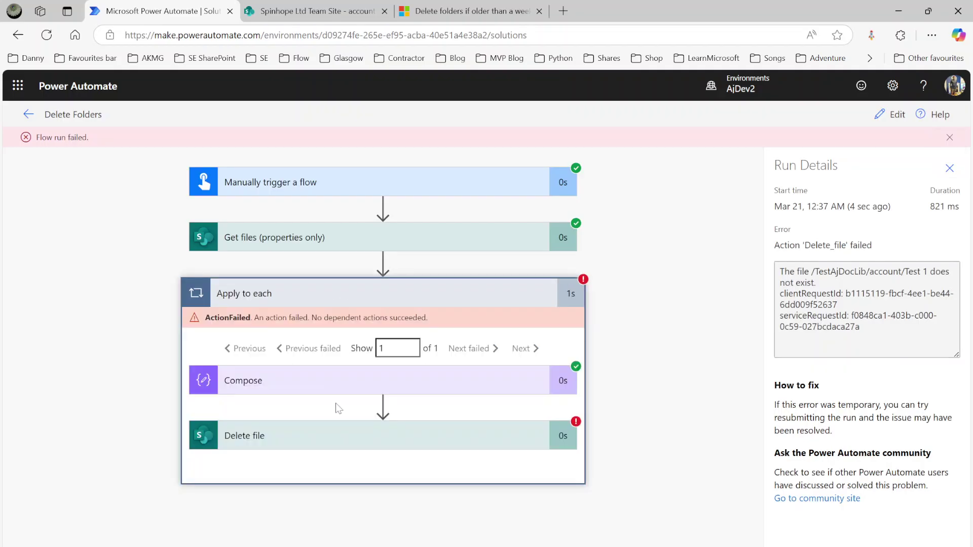
{"action": "left_click", "coordinate": [325, 436]}
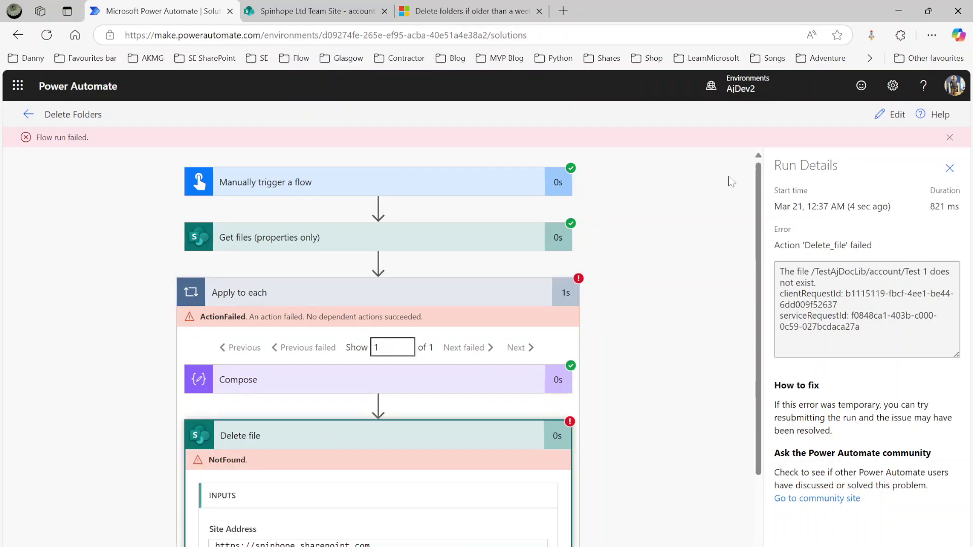
- Return to editing, replace the Delete file action's File Identifier with the ID dynamic content from Get files, and test the flow
{"action": "left_click", "coordinate": [881, 116]}
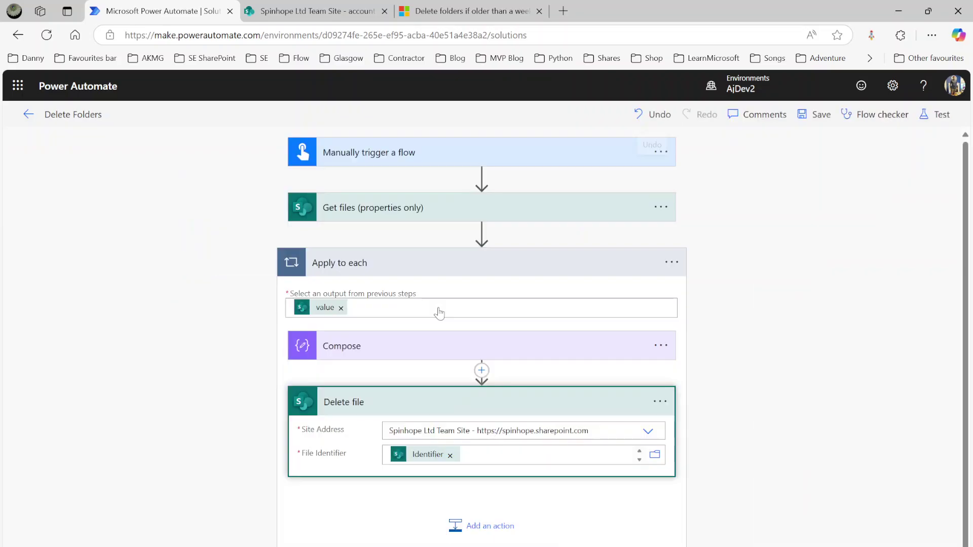
{"action": "left_click", "coordinate": [449, 456]}
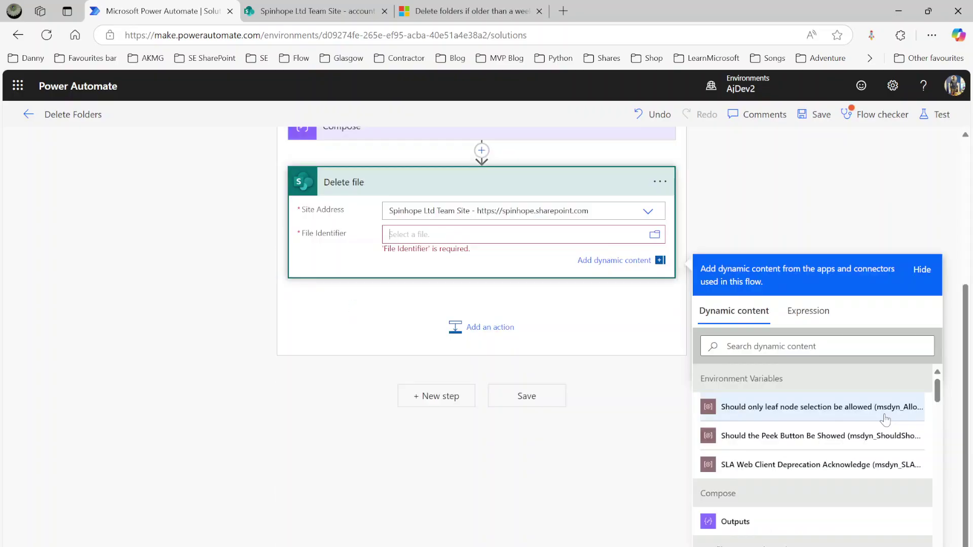
{"action": "scroll", "coordinate": [847, 486], "scroll_direction": "down", "scroll_amount": 3}
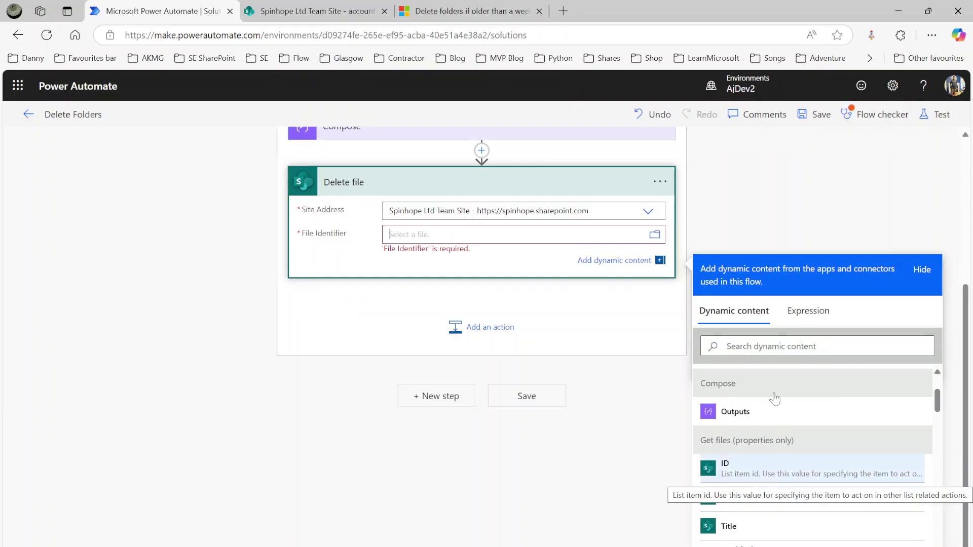
{"action": "left_click", "coordinate": [811, 346]}
{"action": "type", "text": "ID"}
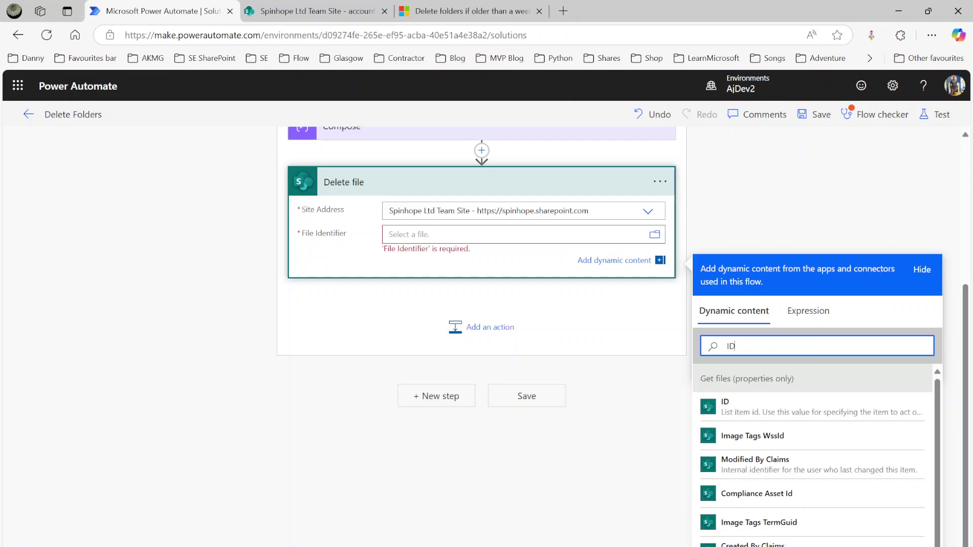
{"action": "scroll", "coordinate": [798, 514], "scroll_direction": "down", "scroll_amount": 2}
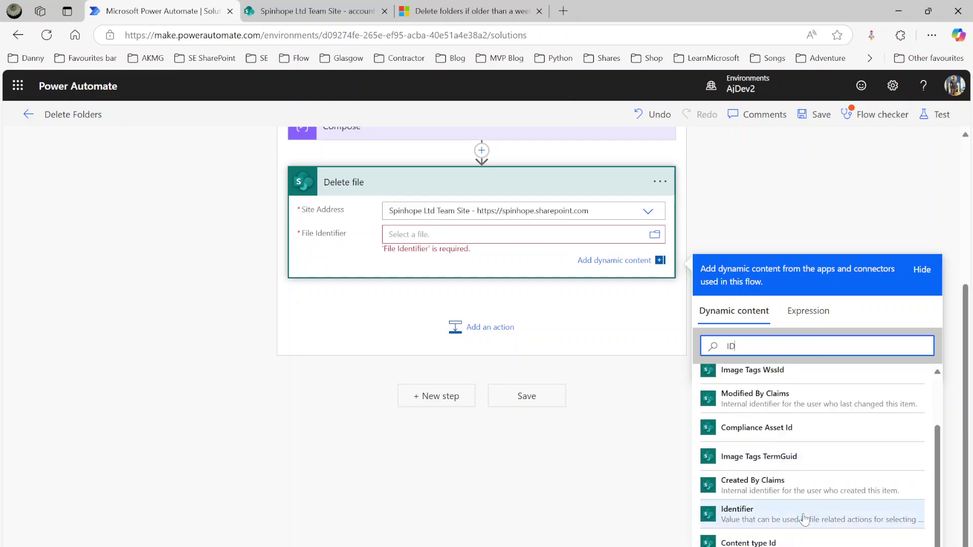
{"action": "scroll", "coordinate": [742, 409], "scroll_direction": "up", "scroll_amount": 2}
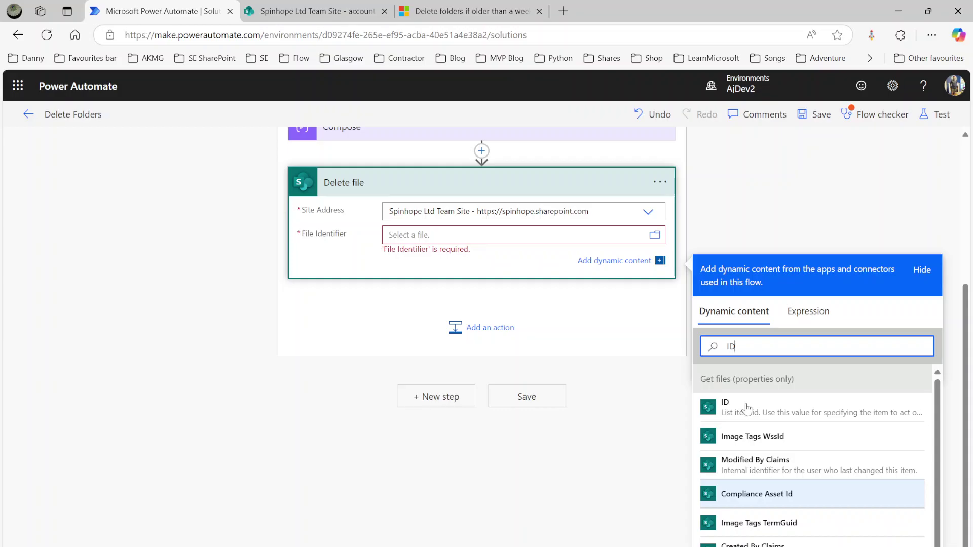
{"action": "scroll", "coordinate": [746, 407], "scroll_direction": "up", "scroll_amount": 1}
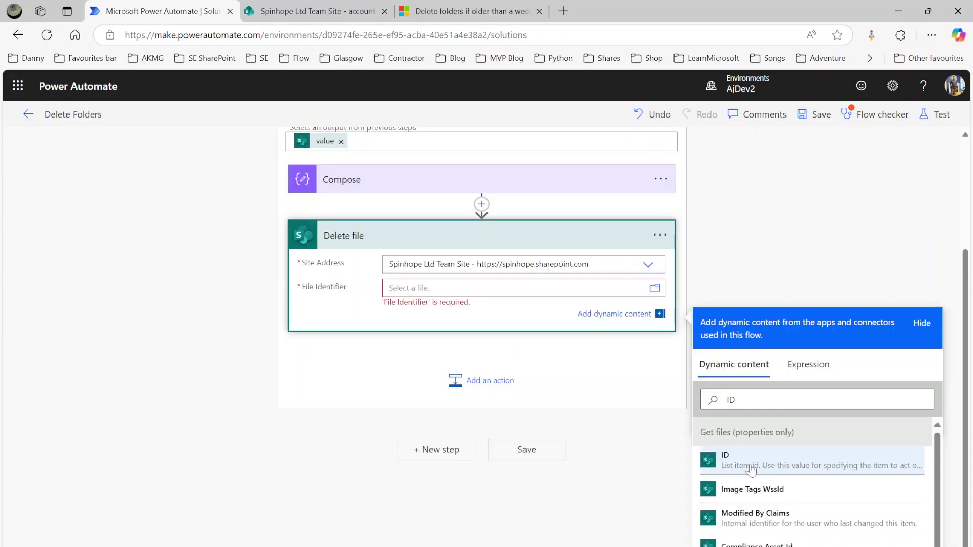
{"action": "left_click", "coordinate": [752, 470]}
{"action": "left_click", "coordinate": [935, 114]}
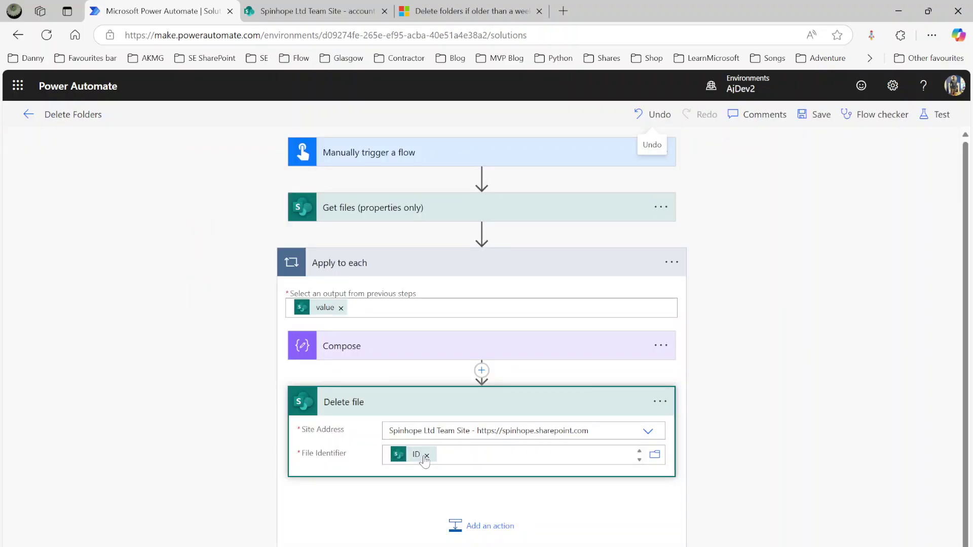
- Clear the Delete file action's File Identifier and browse for a file in FolderA of TestDocLib
{"action": "left_click", "coordinate": [426, 455]}
{"action": "left_click", "coordinate": [653, 455]}
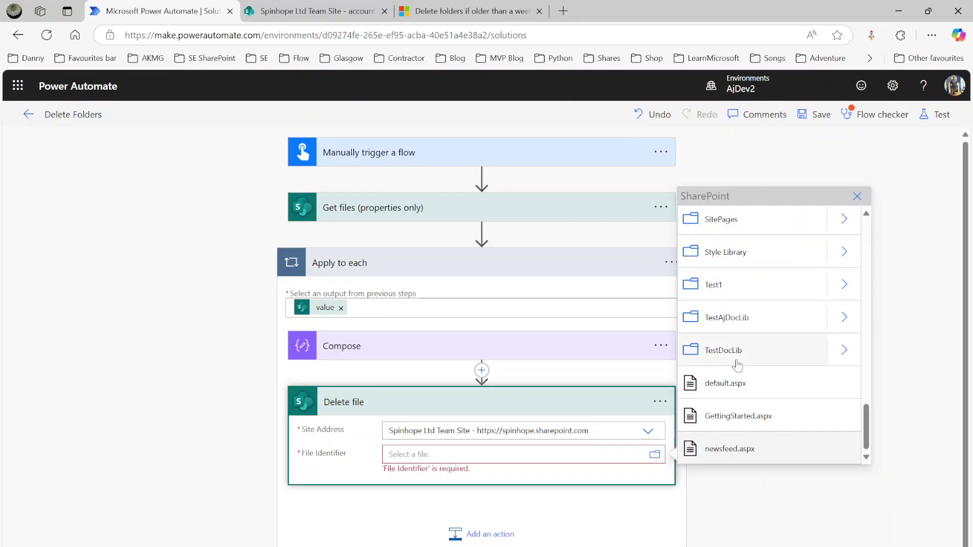
{"action": "left_click", "coordinate": [843, 351]}
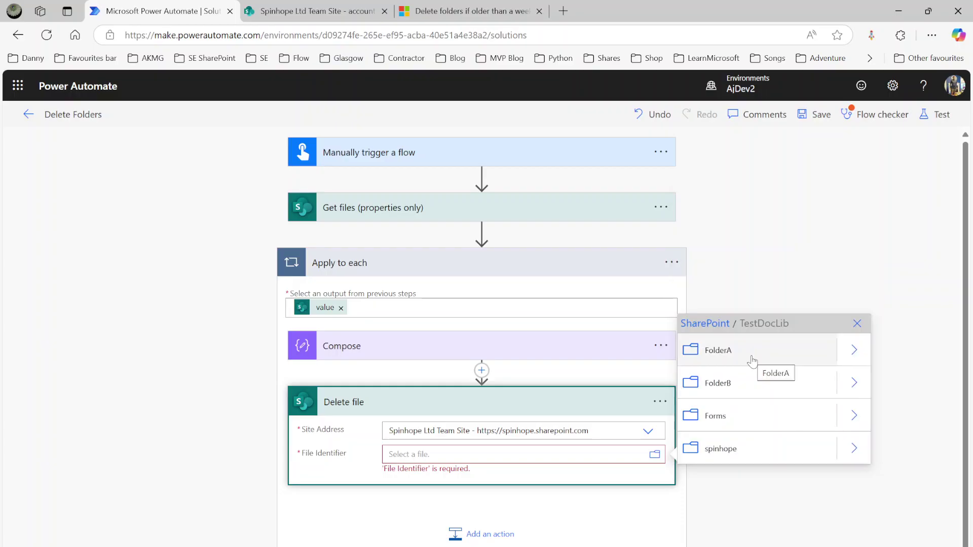
{"action": "left_click", "coordinate": [751, 358]}
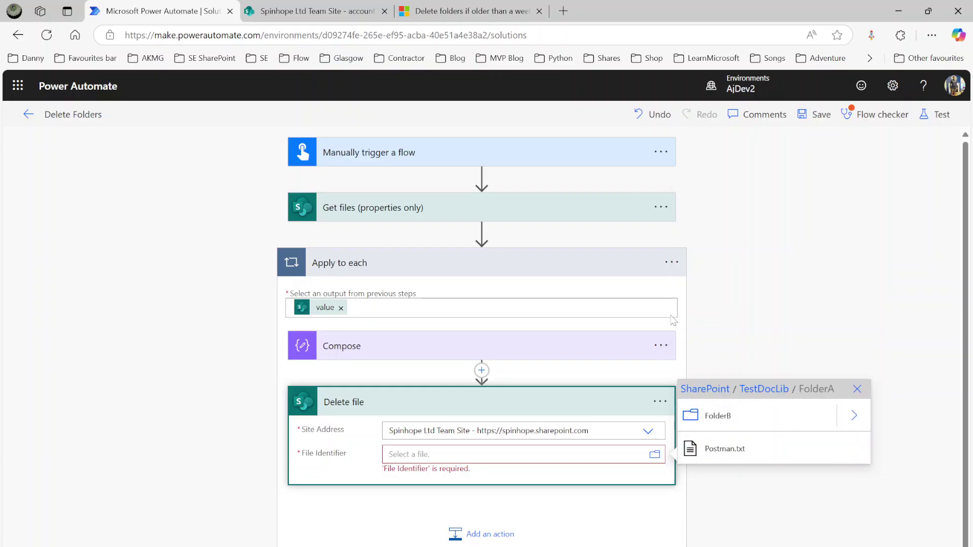
{"action": "left_click", "coordinate": [728, 462]}
- Add the SharePoint Delete item action after Delete file in Apply to each
{"action": "left_click", "coordinate": [479, 544]}
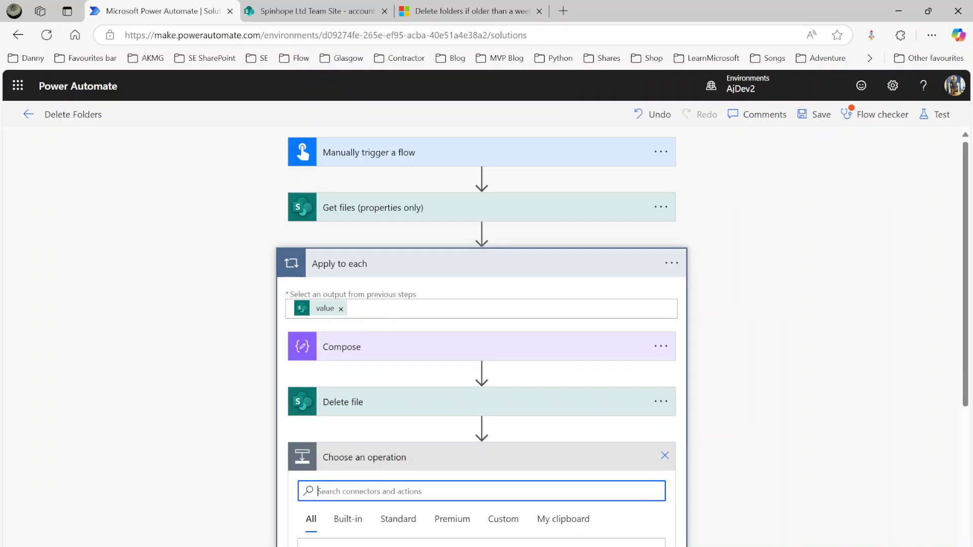
{"action": "scroll", "coordinate": [336, 347], "scroll_direction": "down", "scroll_amount": 4}
{"action": "left_click", "coordinate": [336, 347]}
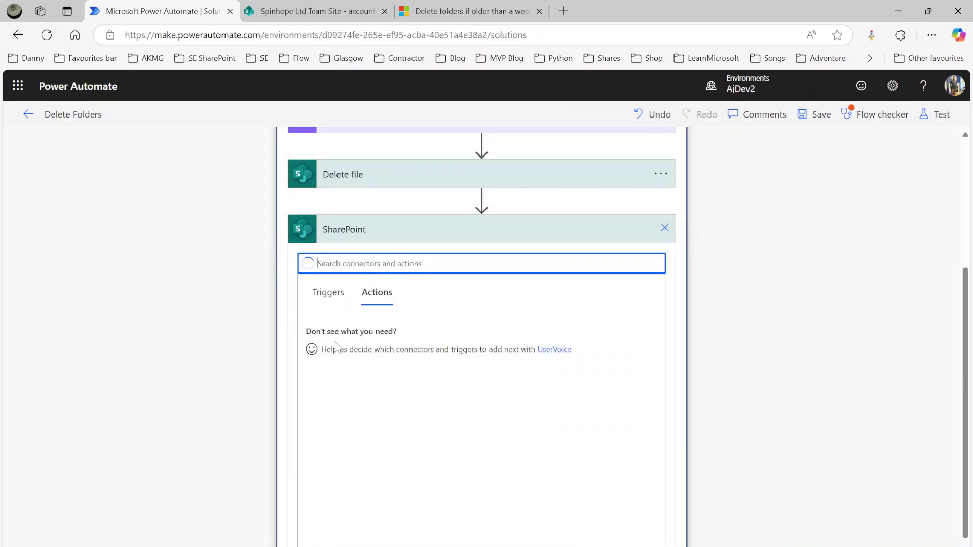
{"action": "type", "text": "delete"}
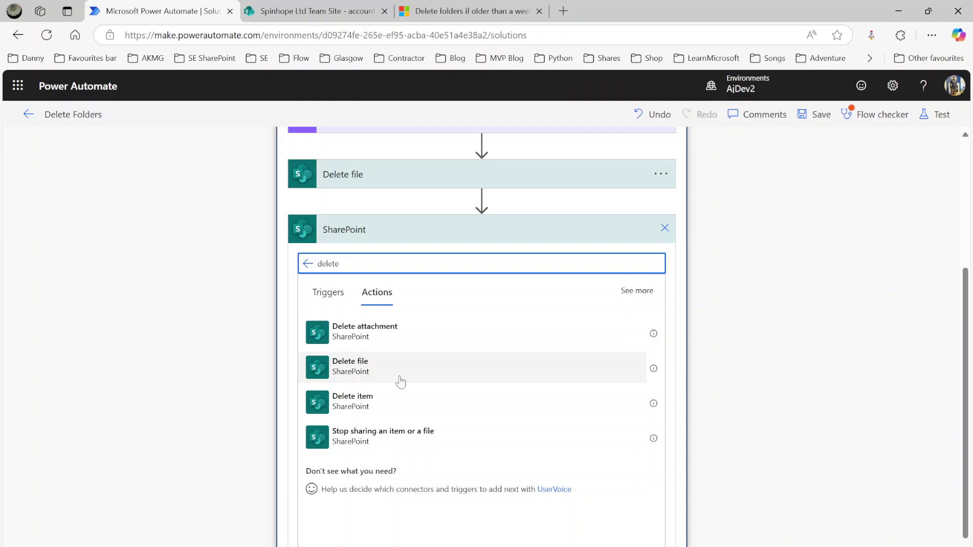
{"action": "left_click", "coordinate": [401, 398]}
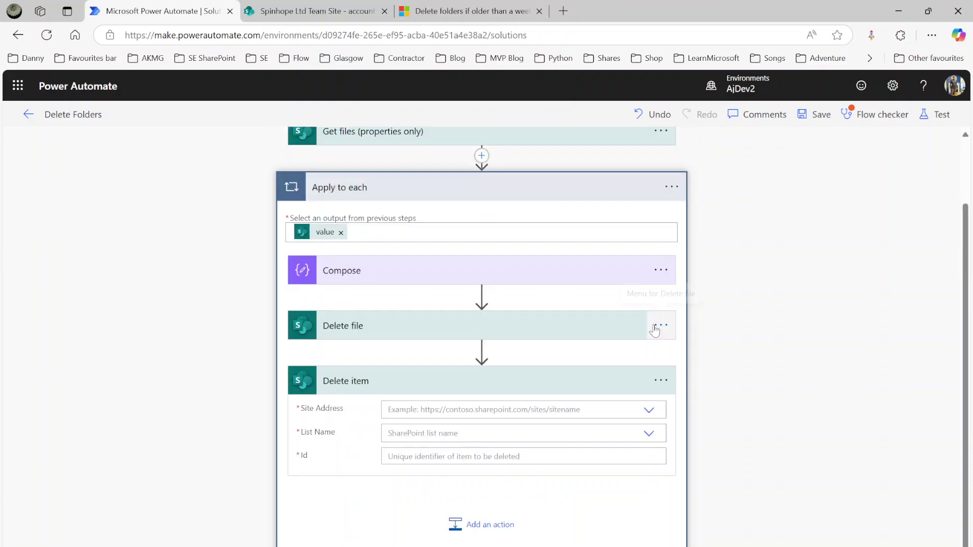
- Peek at the code of the Delete file action and remove that action from Apply to each
{"action": "left_click", "coordinate": [654, 329]}
{"action": "left_click", "coordinate": [707, 487]}
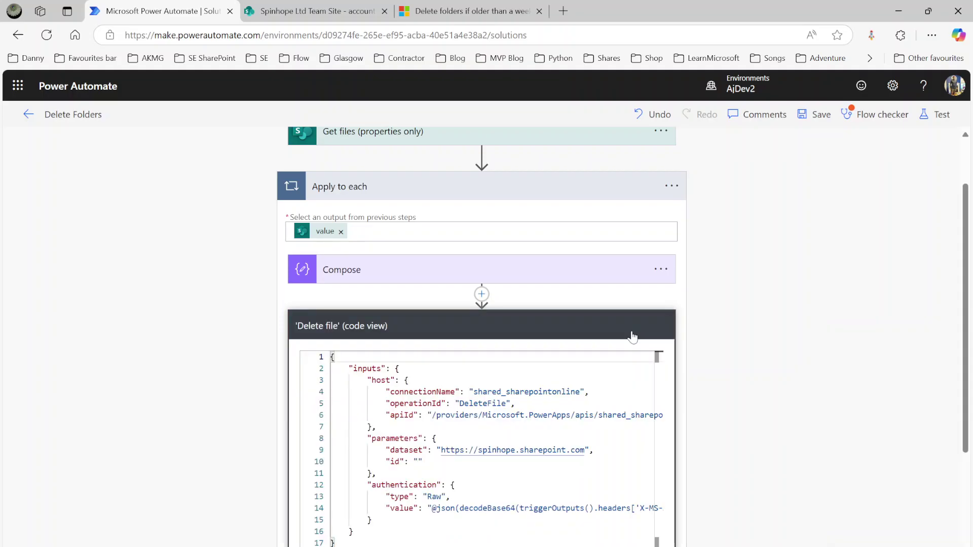
{"action": "left_click", "coordinate": [659, 327]}
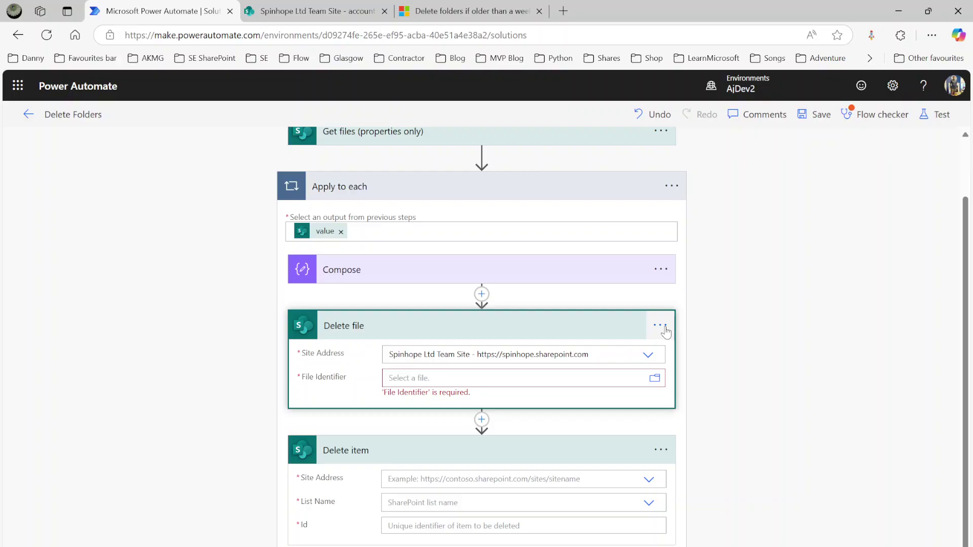
{"action": "left_click", "coordinate": [659, 327]}
{"action": "left_click", "coordinate": [707, 377]}
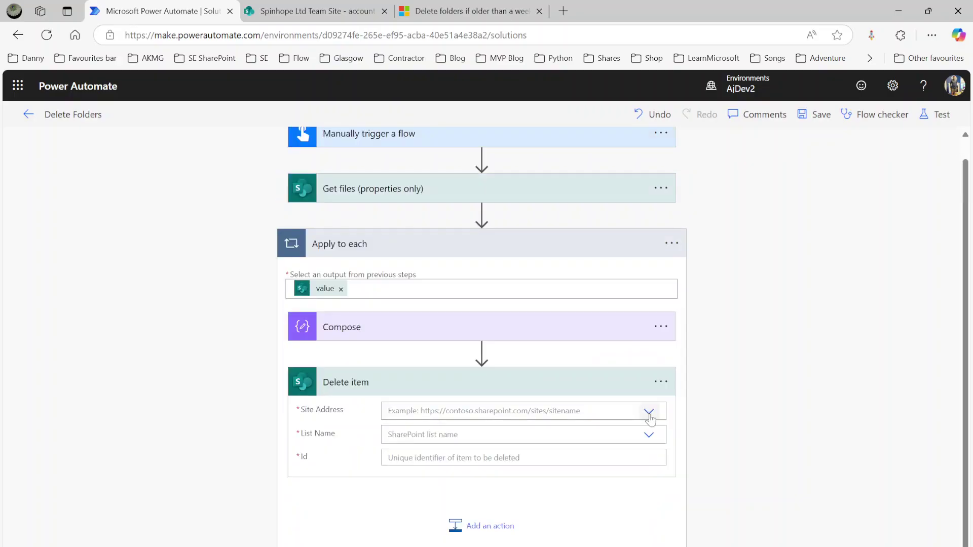
- Set the Delete item action's site address to Spinhope Ltd Team Site and open its list name choices
{"action": "left_click", "coordinate": [649, 413]}
{"action": "left_click", "coordinate": [483, 437]}
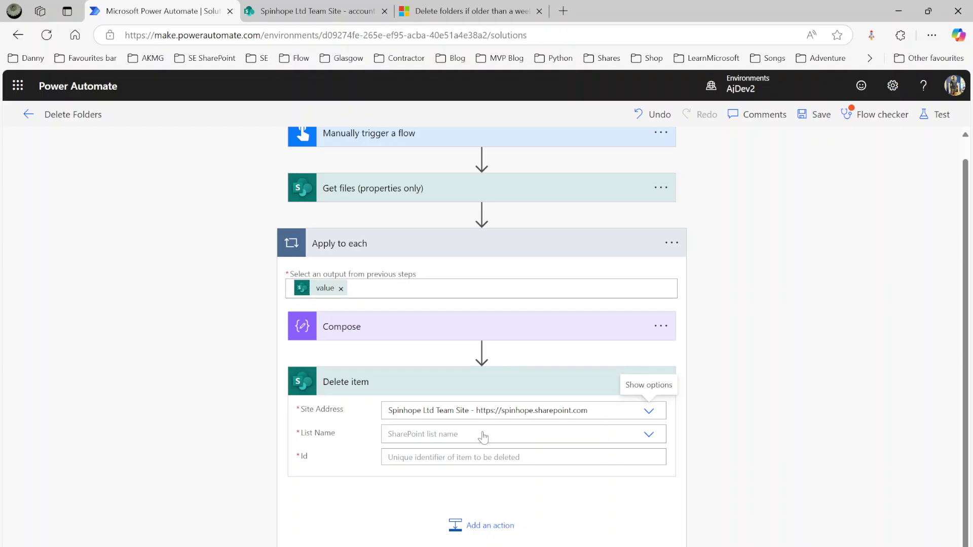
{"action": "left_click", "coordinate": [482, 437]}
- Remove the Delete item action from Apply to each
{"action": "left_click", "coordinate": [668, 383]}
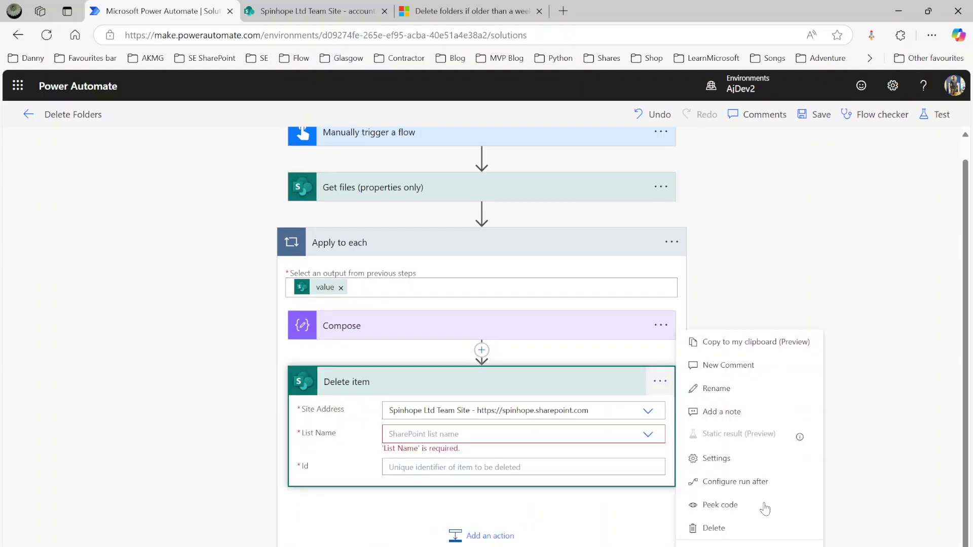
{"action": "left_click", "coordinate": [745, 528]}
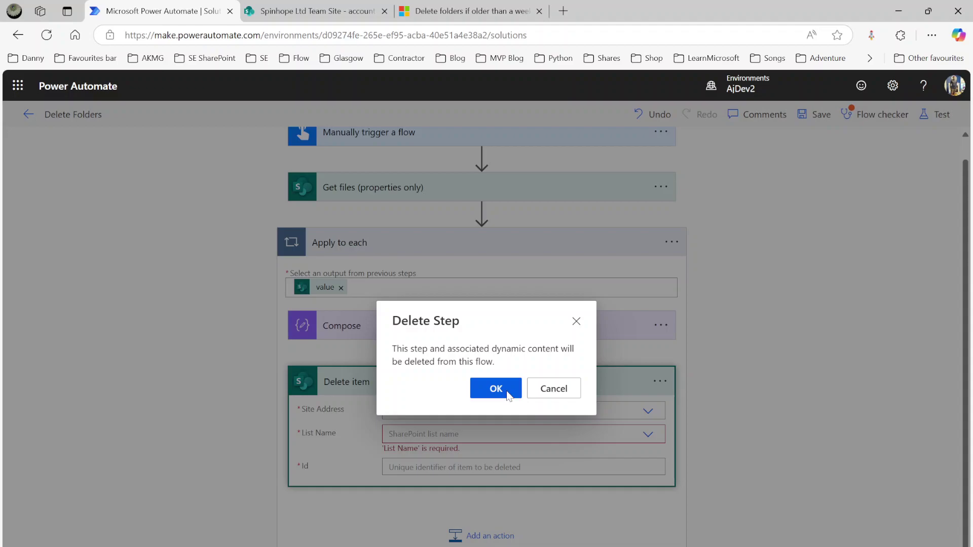
{"action": "left_click", "coordinate": [496, 389]}
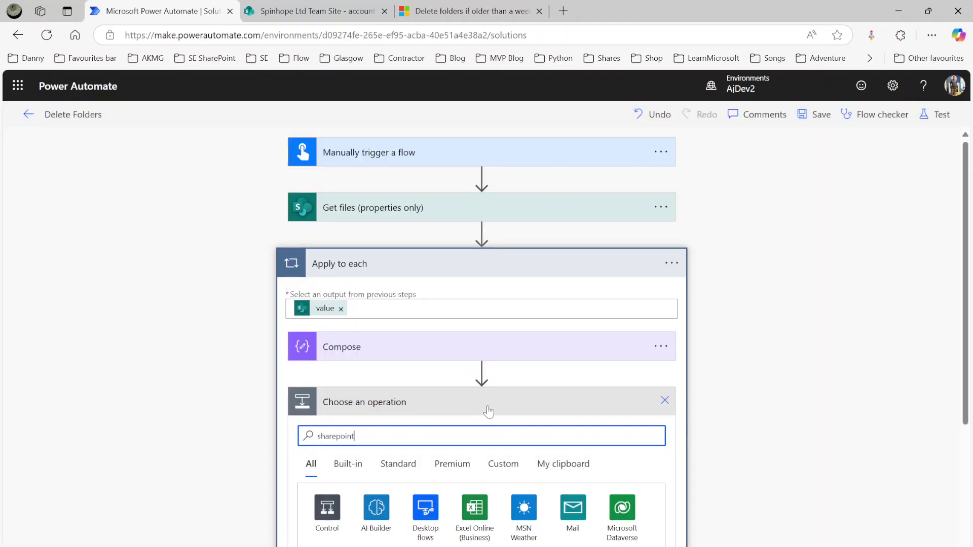
- Add the SharePoint Delete file action after Compose in Apply to each
{"action": "left_click", "coordinate": [327, 507]}
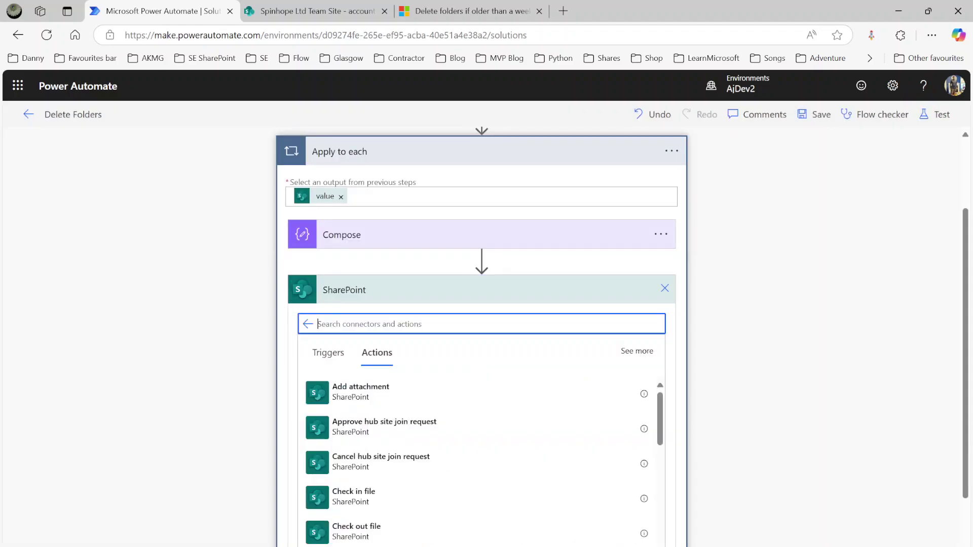
{"action": "type", "text": "dlete"}
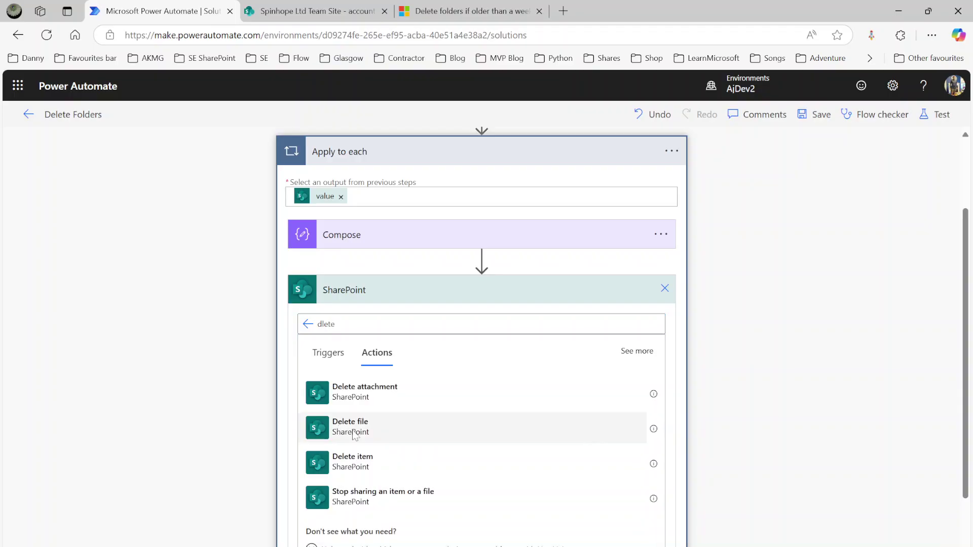
{"action": "left_click", "coordinate": [355, 431]}
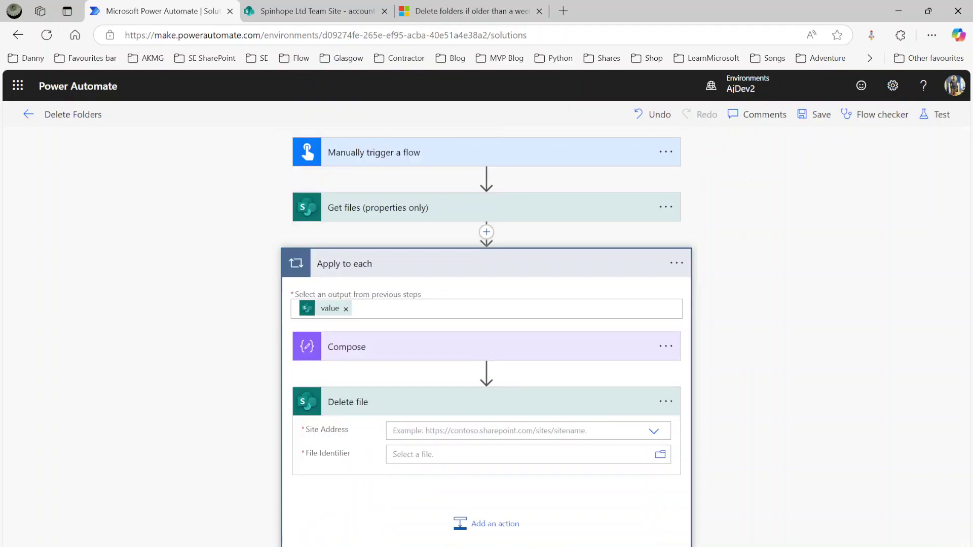
- Set the Delete file action's site address to Spinhope Ltd Team Site and look through the dynamic content for a file identifier
{"action": "left_click", "coordinate": [654, 433]}
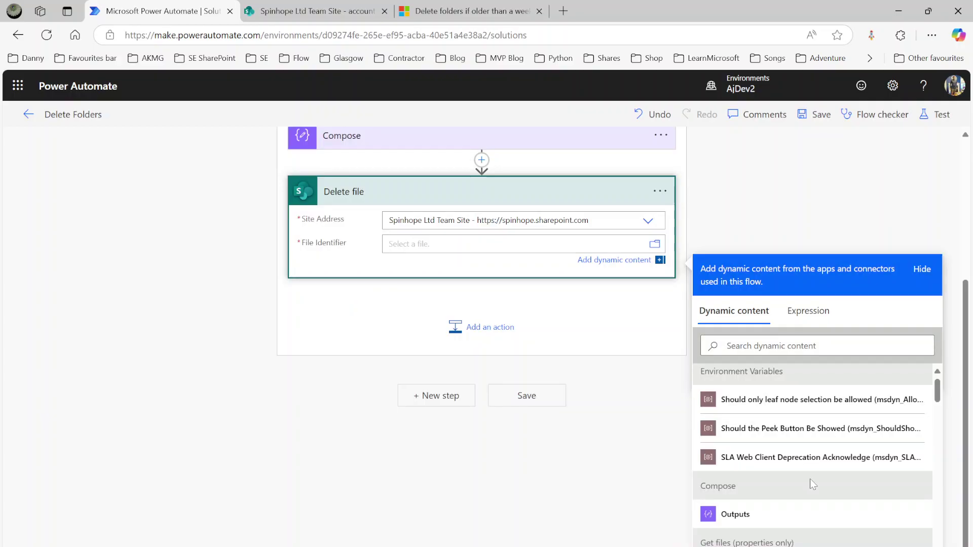
{"action": "scroll", "coordinate": [806, 472], "scroll_direction": "down", "scroll_amount": 6}
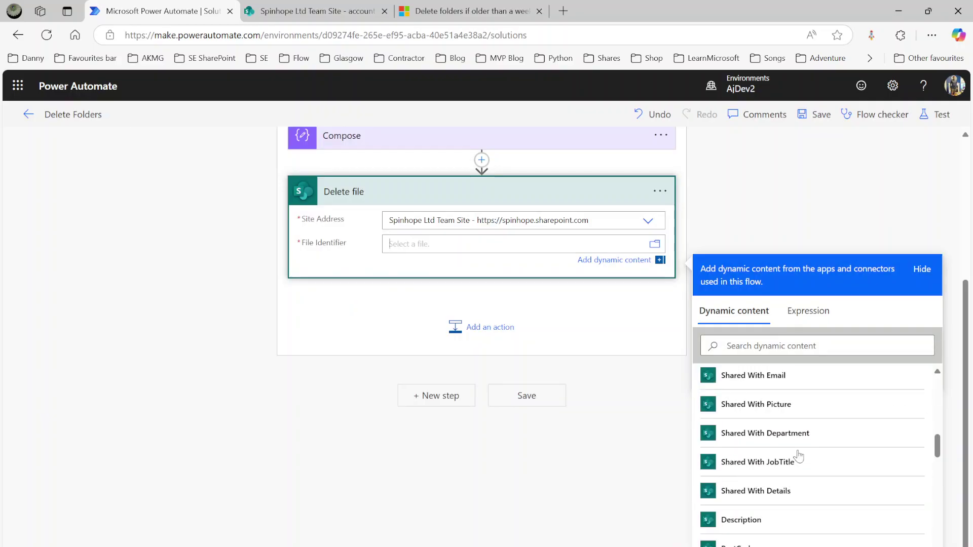
{"action": "scroll", "coordinate": [799, 456], "scroll_direction": "down", "scroll_amount": 5}
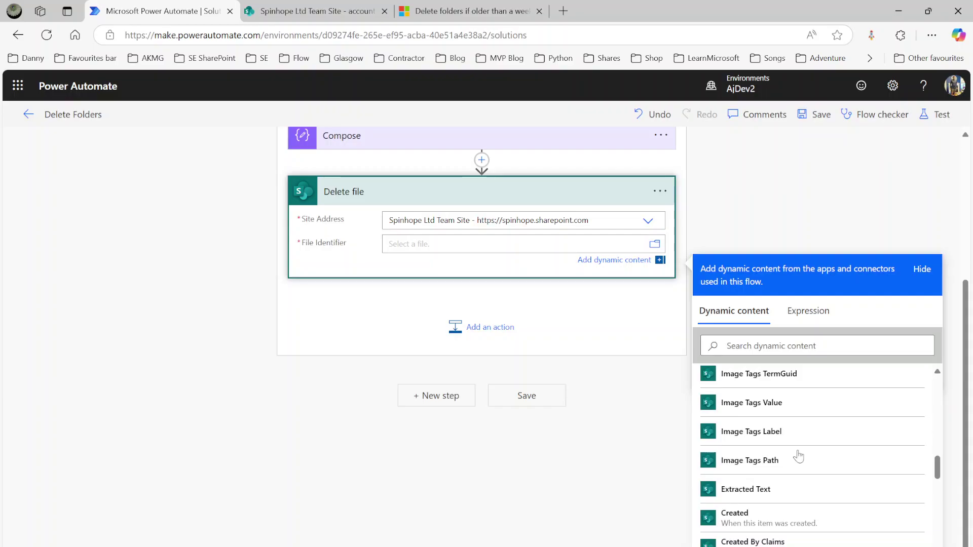
{"action": "scroll", "coordinate": [798, 457], "scroll_direction": "down", "scroll_amount": 5}
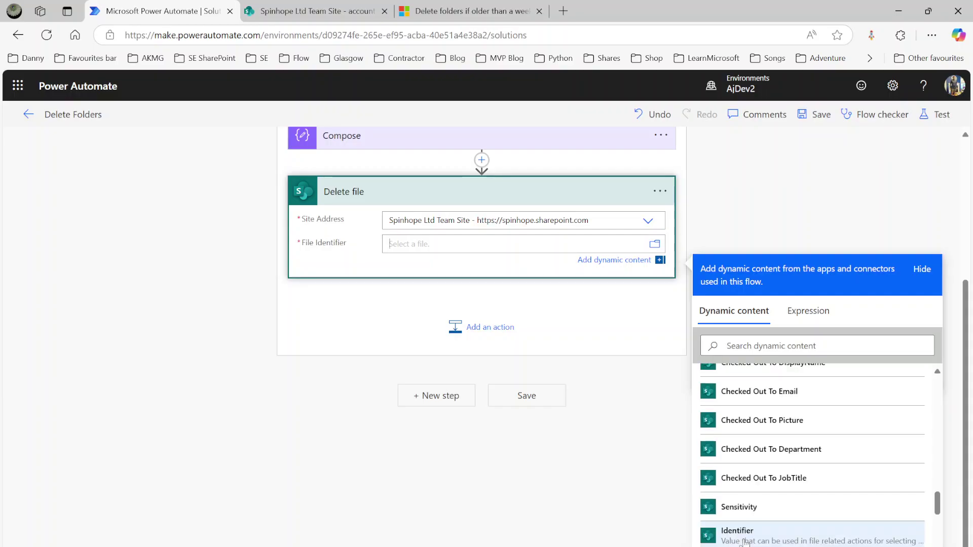
{"action": "scroll", "coordinate": [755, 542], "scroll_direction": "down", "scroll_amount": 2}
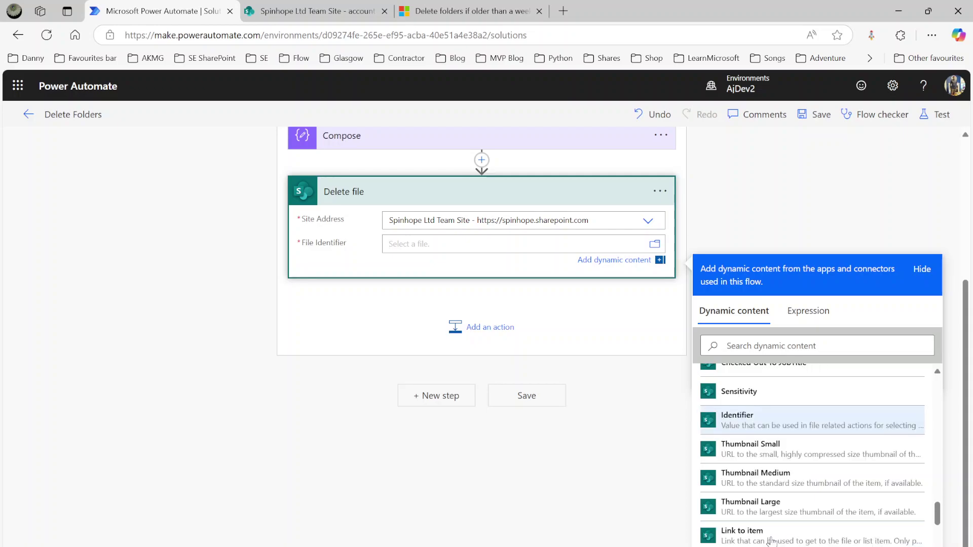
{"action": "scroll", "coordinate": [770, 542], "scroll_direction": "down", "scroll_amount": 3}
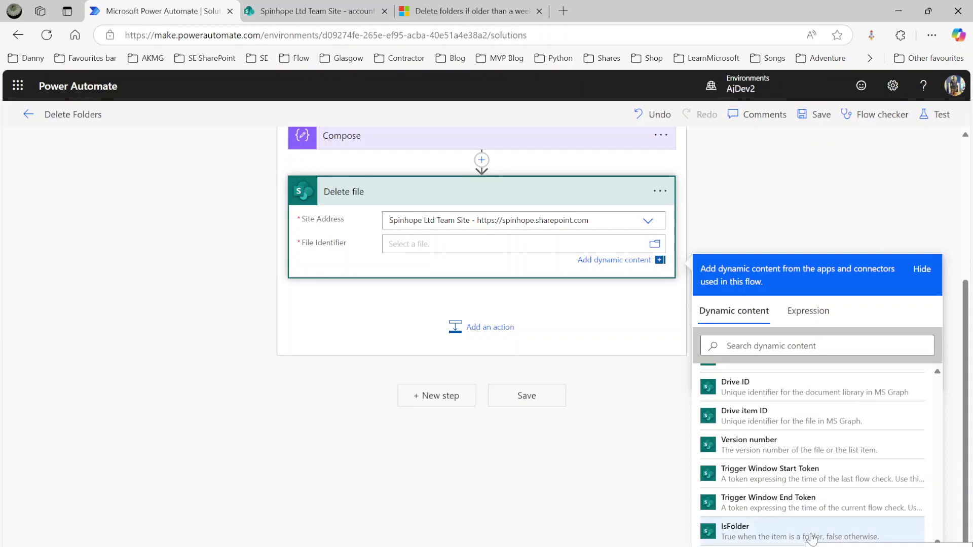
{"action": "scroll", "coordinate": [811, 540], "scroll_direction": "up", "scroll_amount": 2}
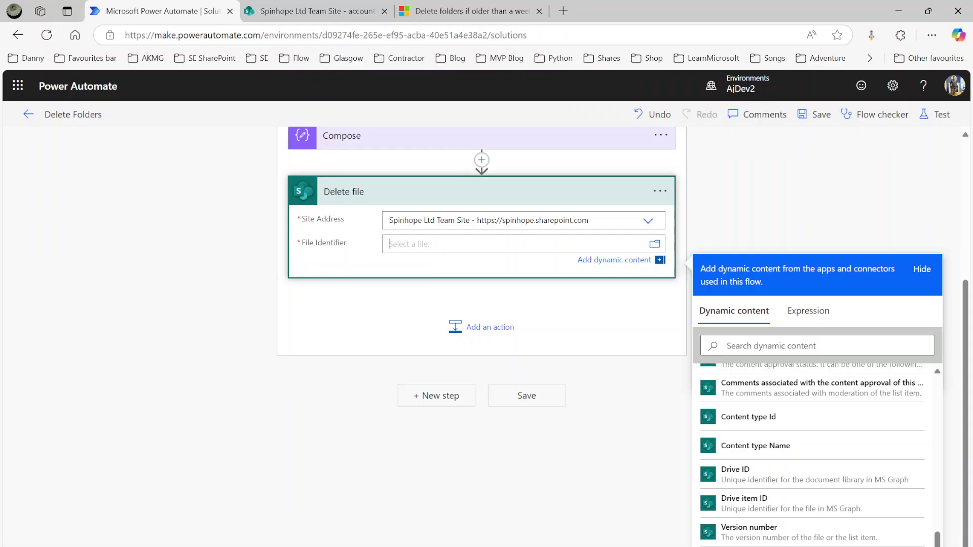
{"action": "scroll", "coordinate": [481, 334], "scroll_direction": "up", "scroll_amount": 4}
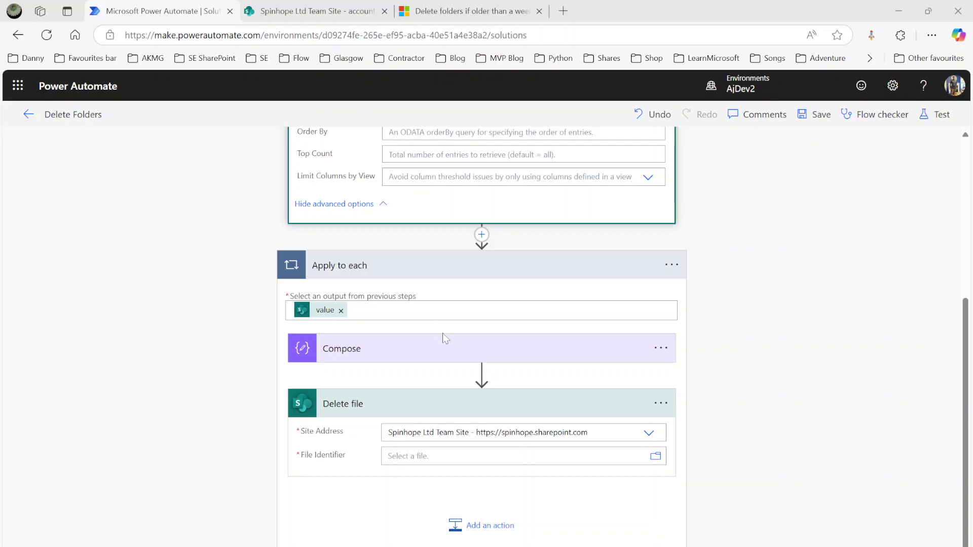
- Remove the Delete file action from Apply to each
{"action": "left_click", "coordinate": [658, 403]}
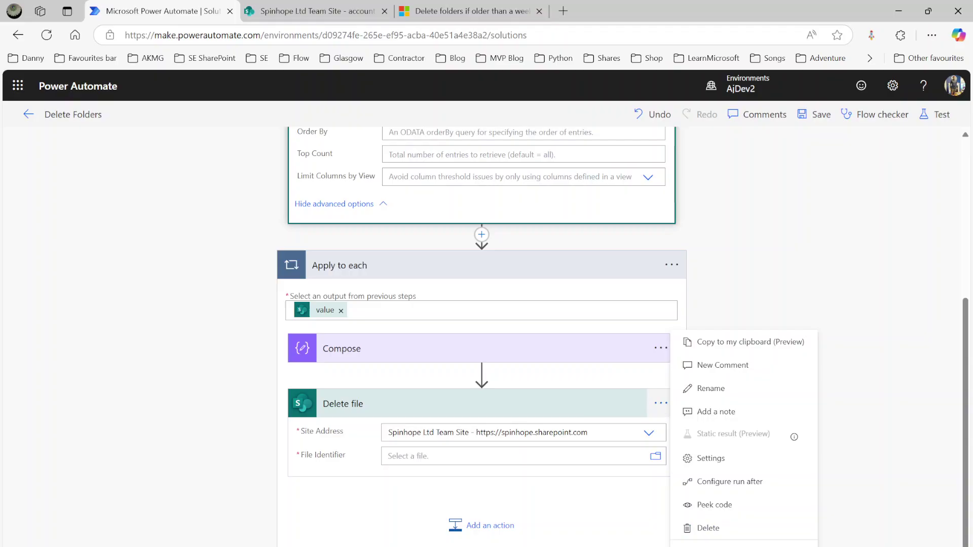
{"action": "key", "text": "Escape"}
{"action": "right_click", "coordinate": [677, 457]}
{"action": "left_click", "coordinate": [714, 526]}
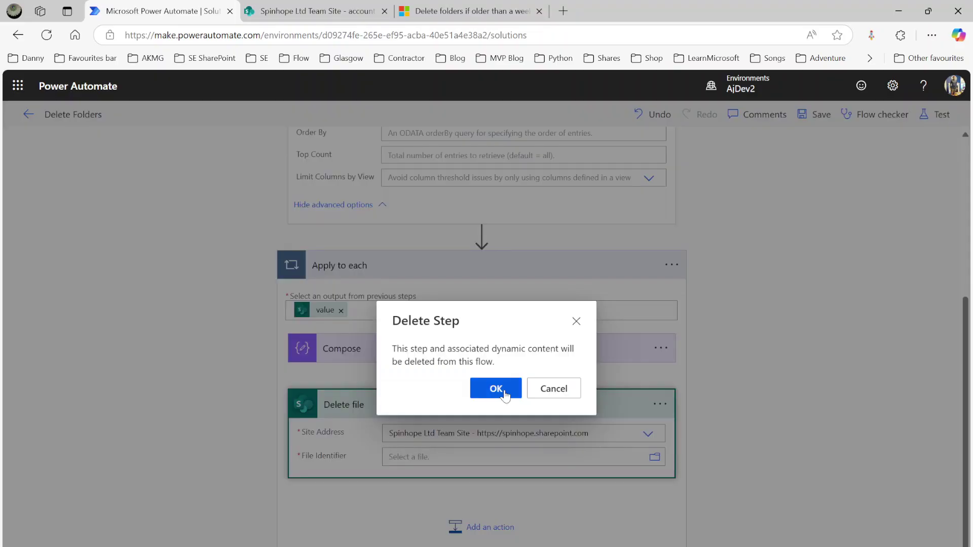
{"action": "left_click", "coordinate": [495, 388]}
- Add the SharePoint Delete item action after Compose and set its site address to Spinhope Ltd Team Site
{"action": "left_click", "coordinate": [484, 526]}
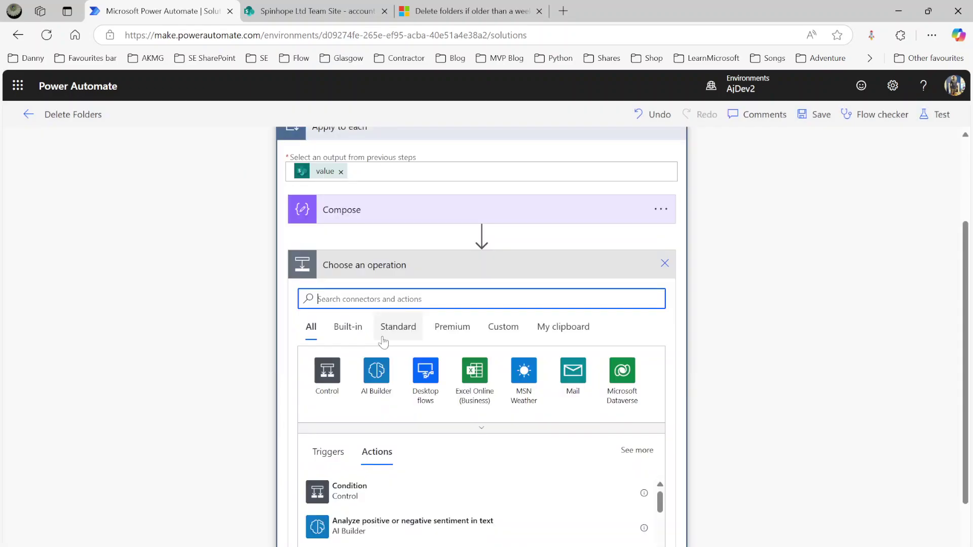
{"action": "type", "text": "delete item"}
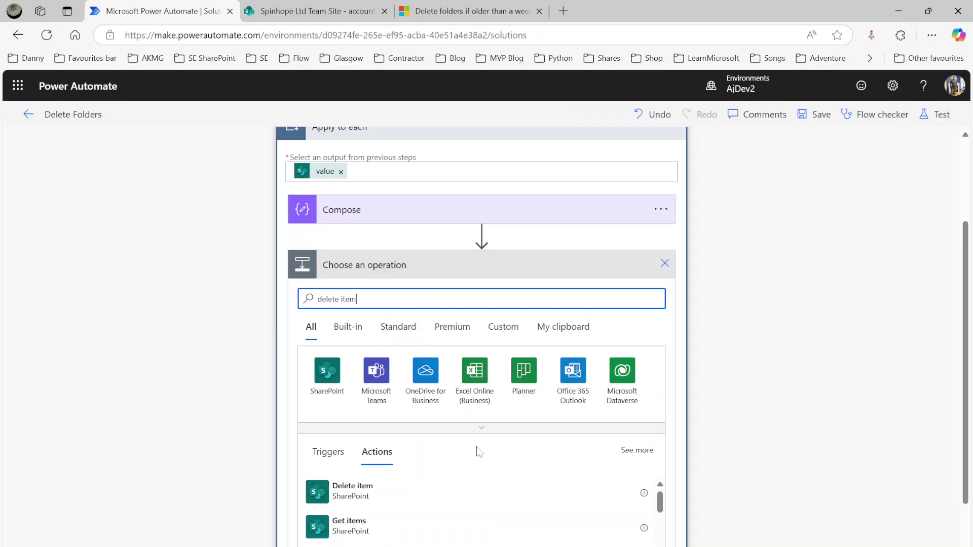
{"action": "left_click", "coordinate": [399, 499]}
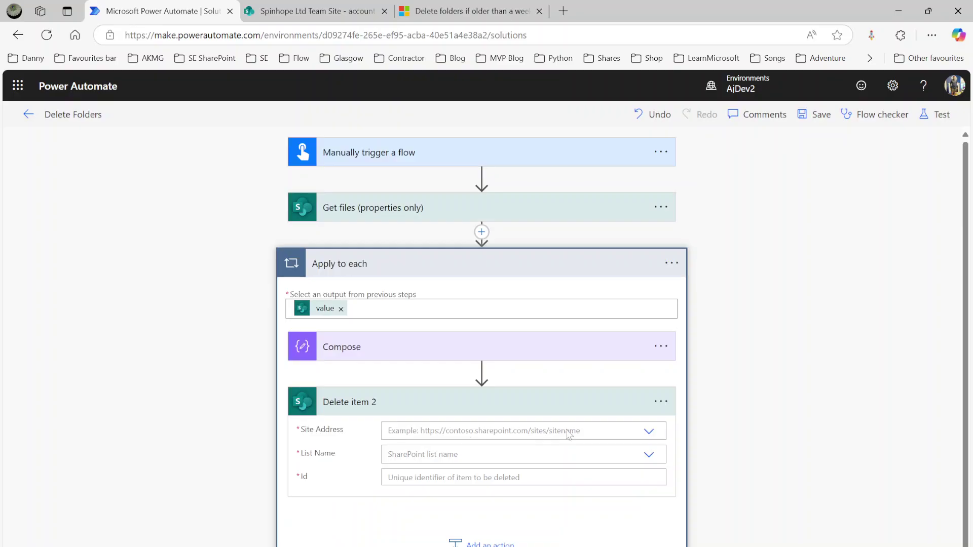
{"action": "left_click", "coordinate": [648, 431]}
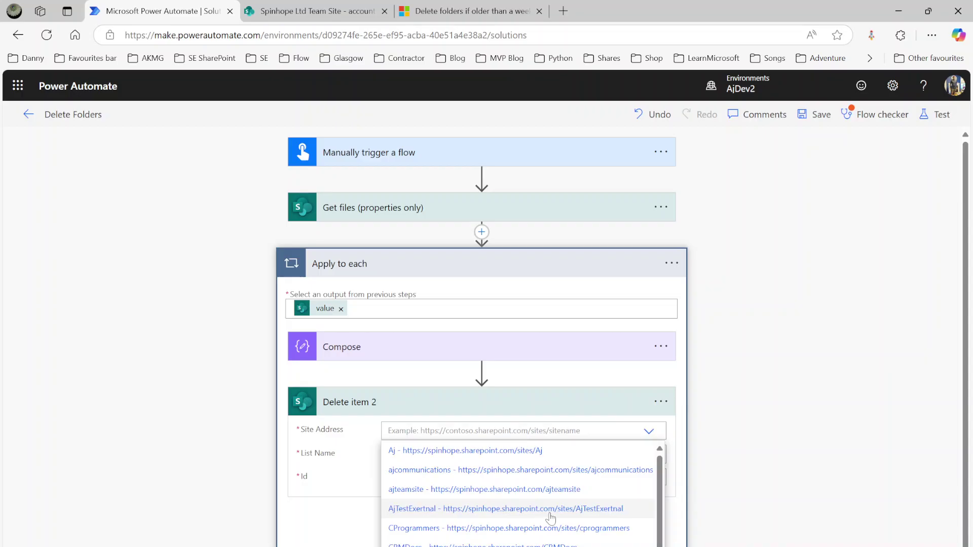
{"action": "scroll", "coordinate": [550, 517], "scroll_direction": "down", "scroll_amount": 5}
{"action": "left_click", "coordinate": [507, 508]}
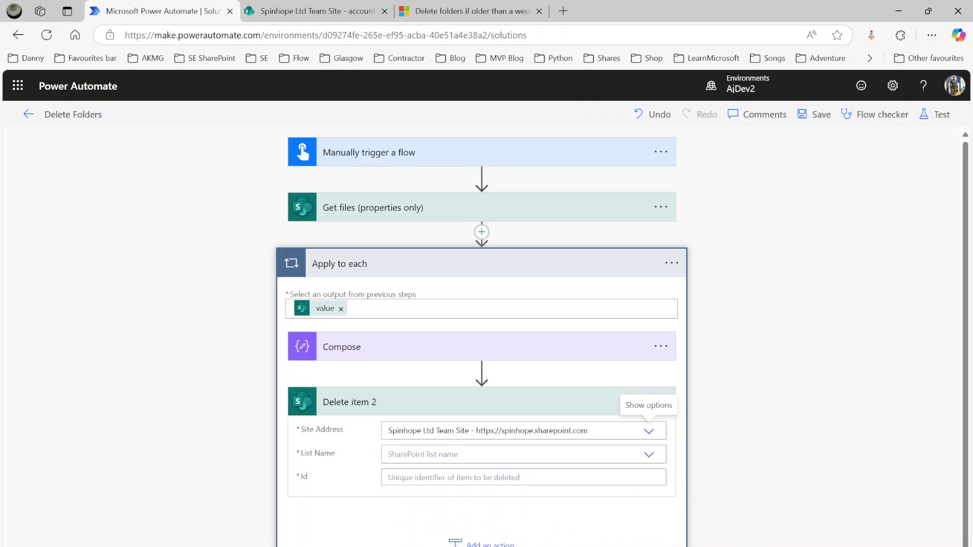
- In the Delete item action, enter TestAjDocLib as a custom list name and set Id to the ID from Get files (properties only)
{"action": "left_click", "coordinate": [392, 210]}
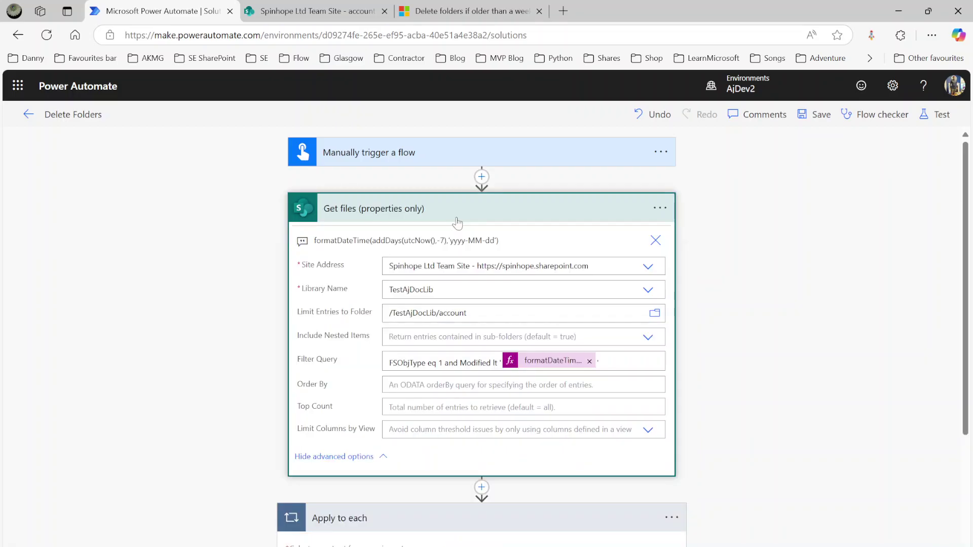
{"action": "scroll", "coordinate": [264, 411], "scroll_direction": "down", "scroll_amount": 4}
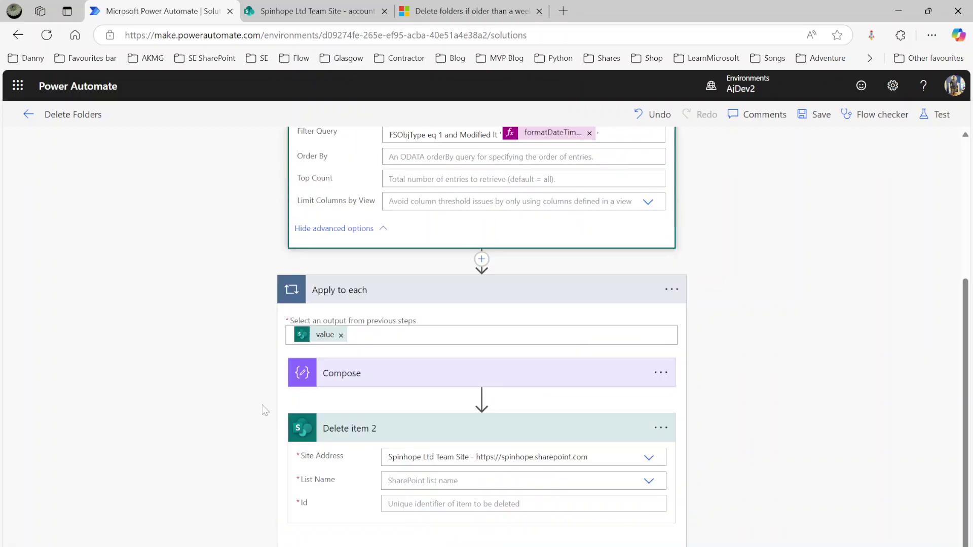
{"action": "left_click", "coordinate": [650, 482]}
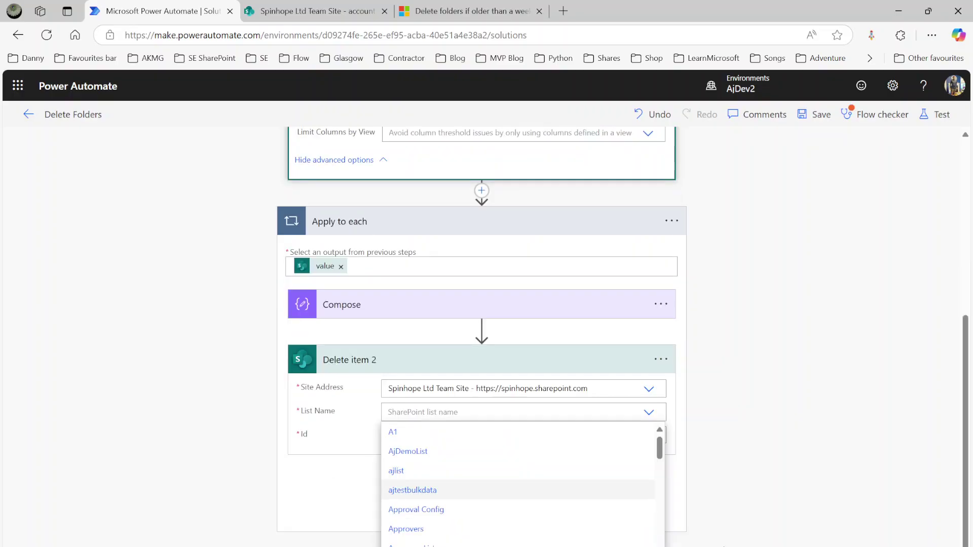
{"action": "scroll", "coordinate": [507, 451], "scroll_direction": "down", "scroll_amount": 10}
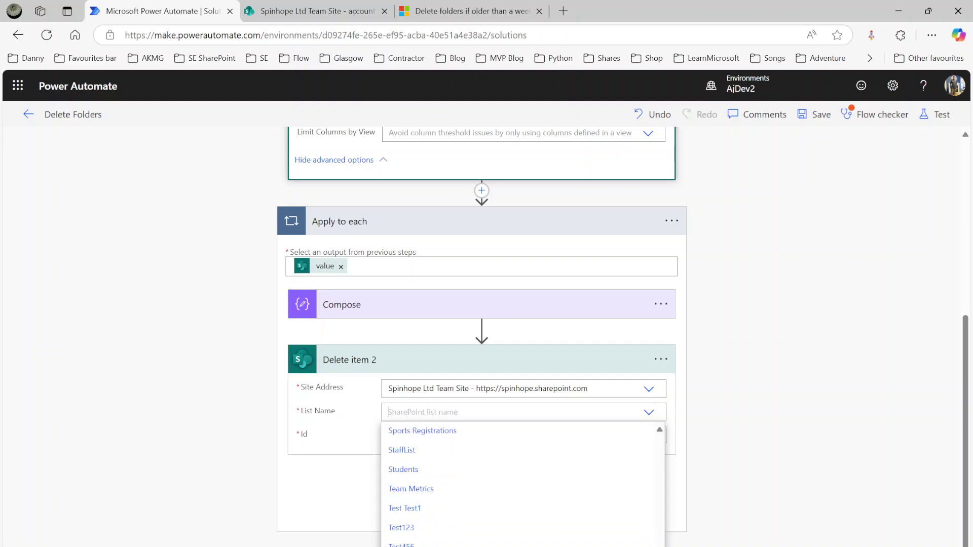
{"action": "left_click", "coordinate": [442, 414]}
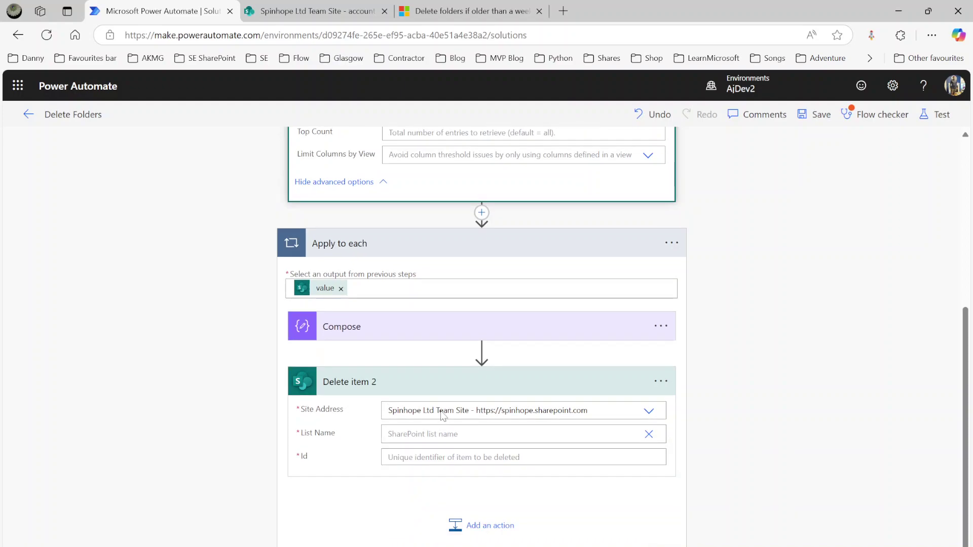
{"action": "left_click", "coordinate": [442, 434]}
{"action": "type", "text": "Test"}
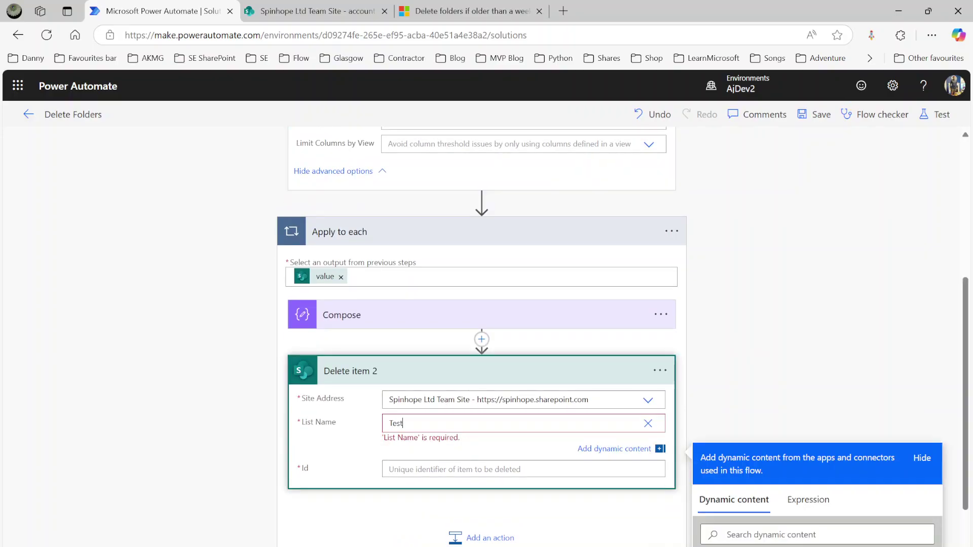
{"action": "type", "text": "Aj"}
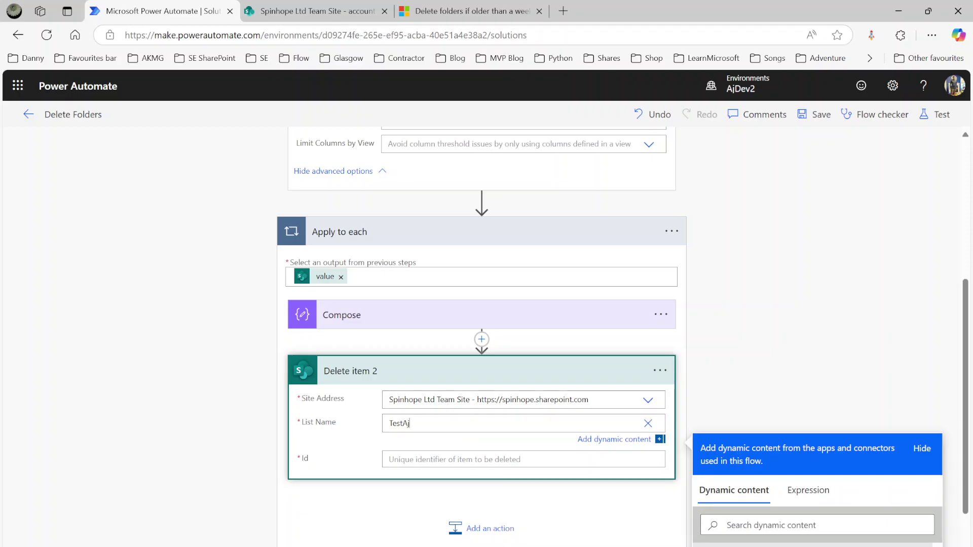
{"action": "scroll", "coordinate": [230, 373], "scroll_direction": "up", "scroll_amount": 4}
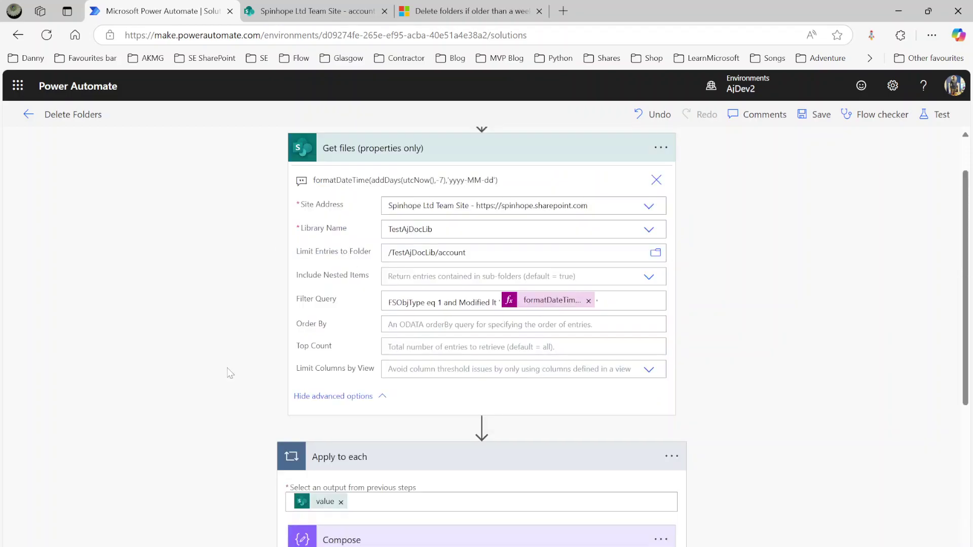
{"action": "scroll", "coordinate": [229, 373], "scroll_direction": "down", "scroll_amount": 4}
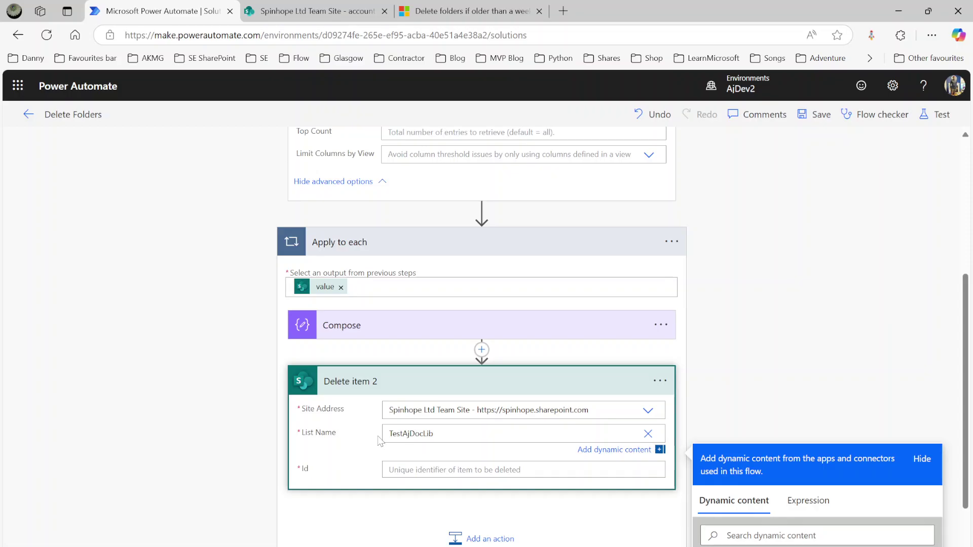
{"action": "left_click", "coordinate": [400, 469]}
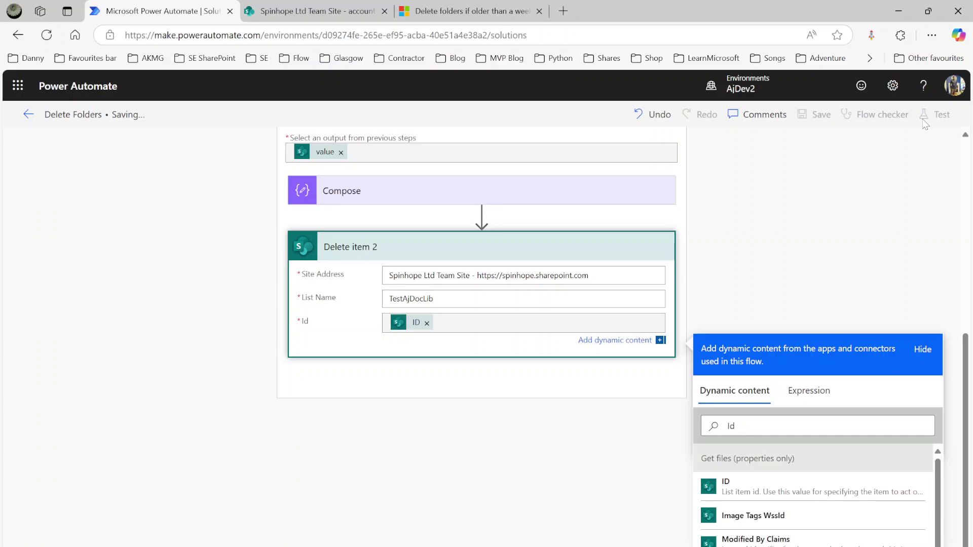
- Test the saved flow, and switch to the SharePoint account folder in TestAjDocLib to check its contents
{"action": "left_click", "coordinate": [924, 121]}
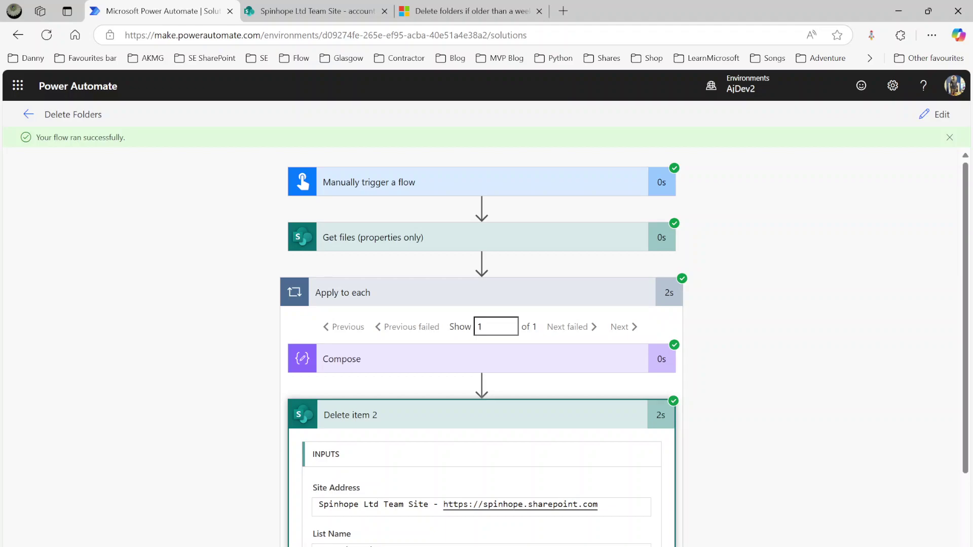
{"action": "key", "text": "ctrl+Tab"}
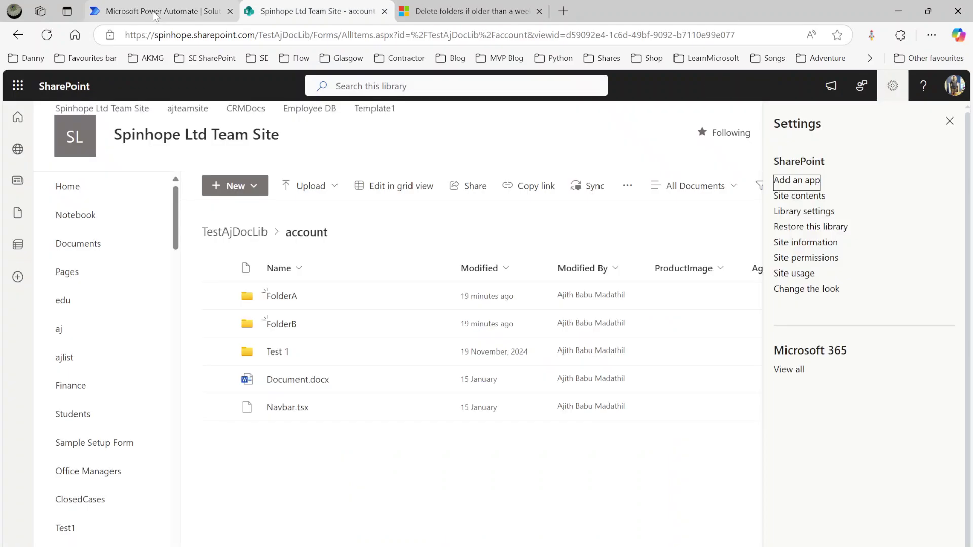